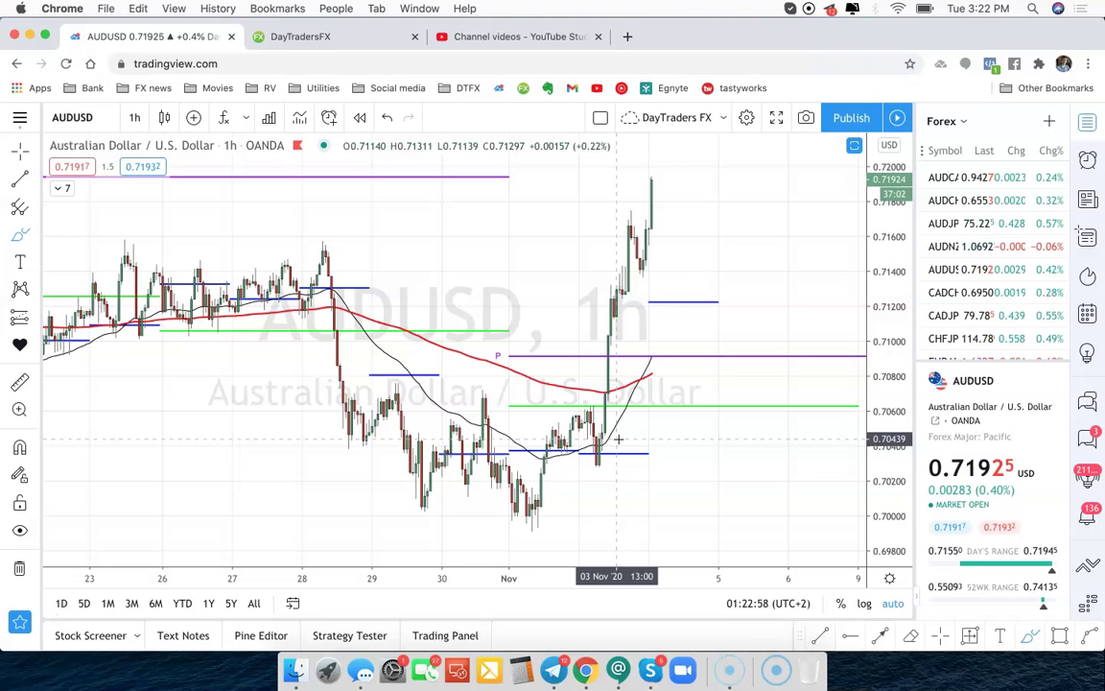
- Open the trading panel below the AUDUSD chart and look through the list of available brokers
left_click_drag(619, 439, 615, 484)
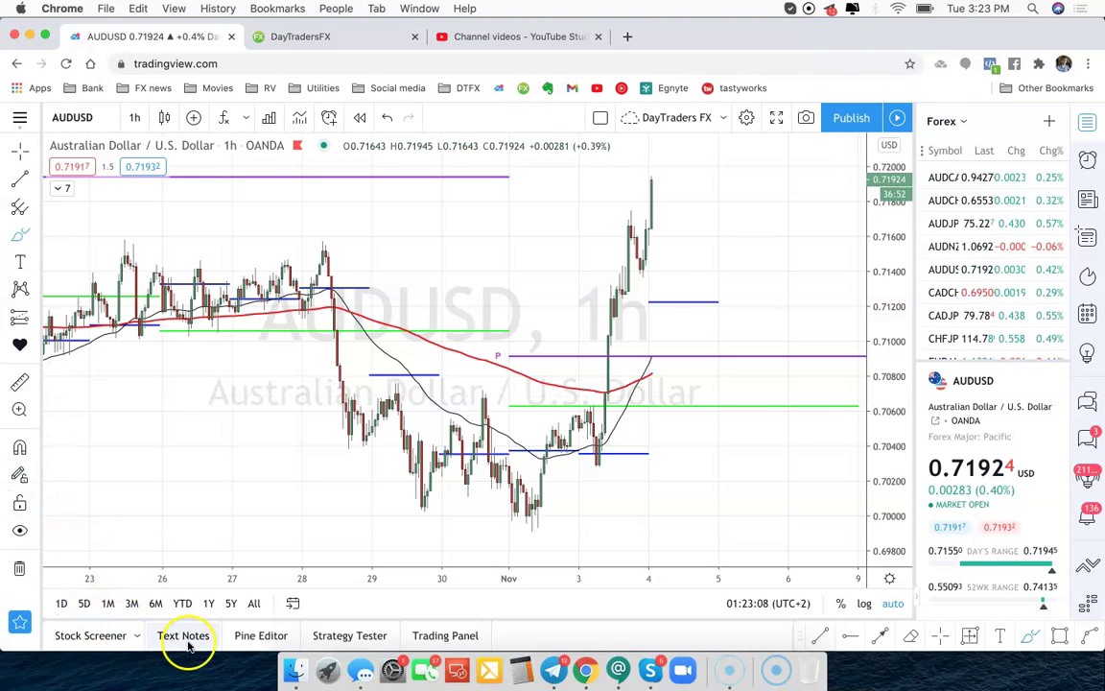
left_click(441, 635)
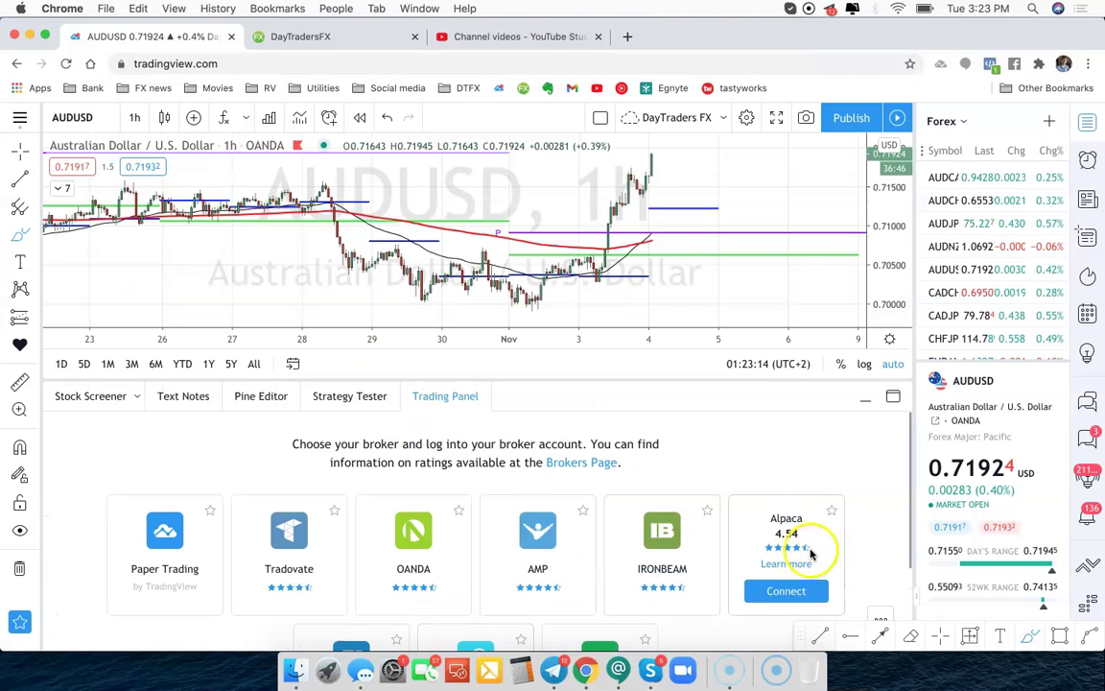
scroll(86, 535, "down", 2)
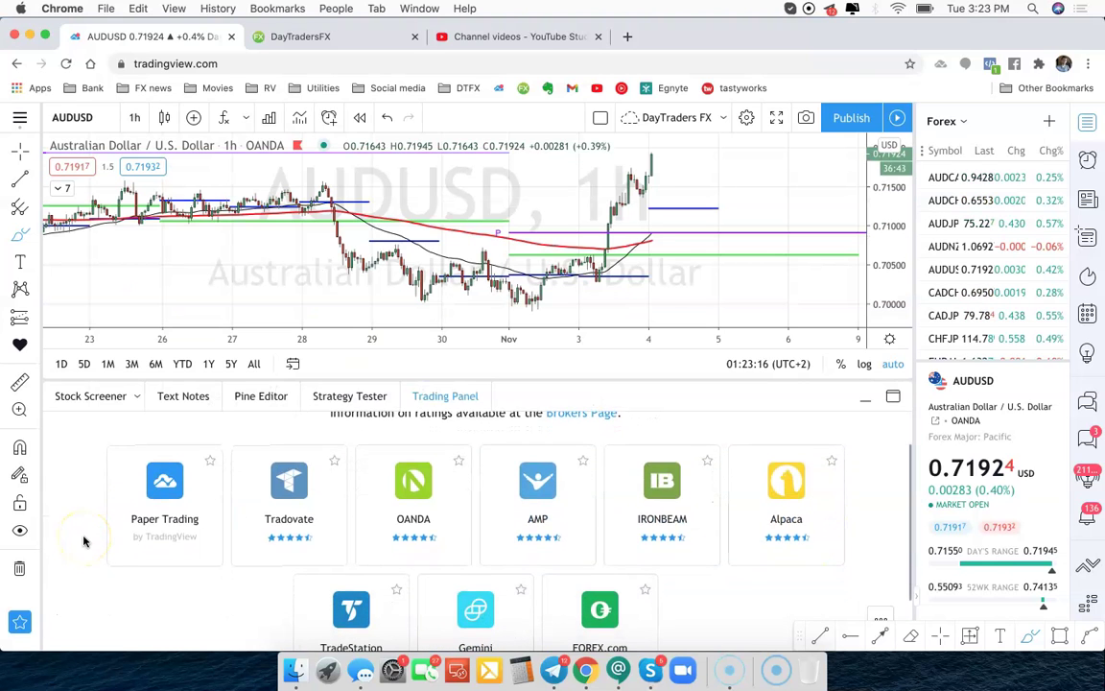
mouse_move(162, 520)
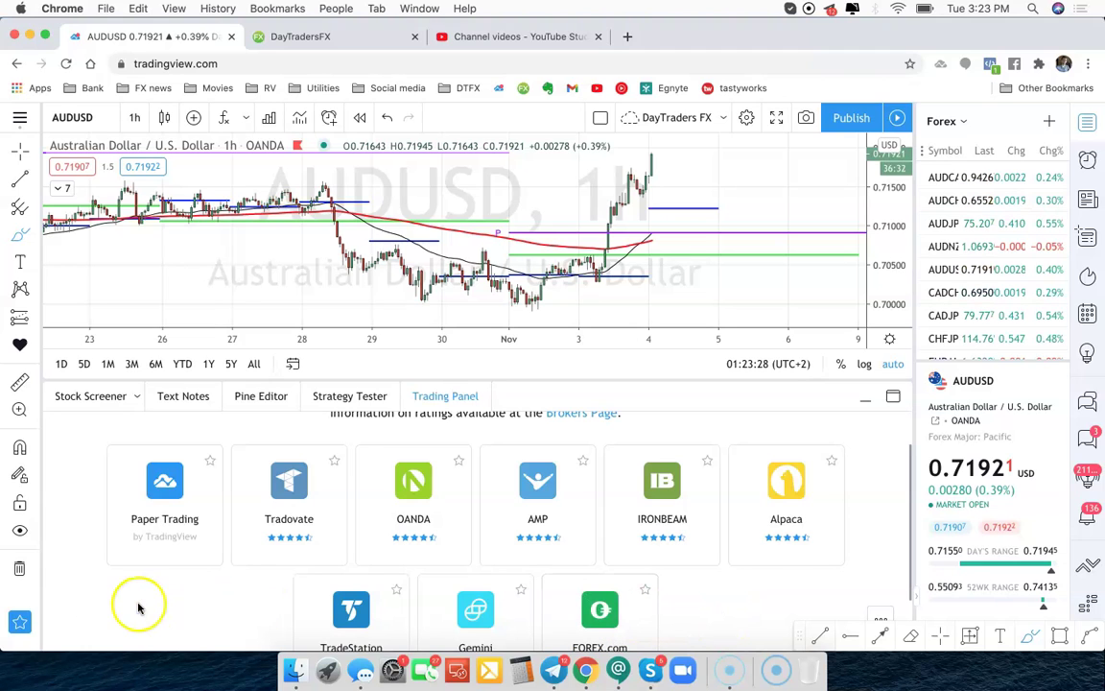
scroll(192, 619, "down", 1)
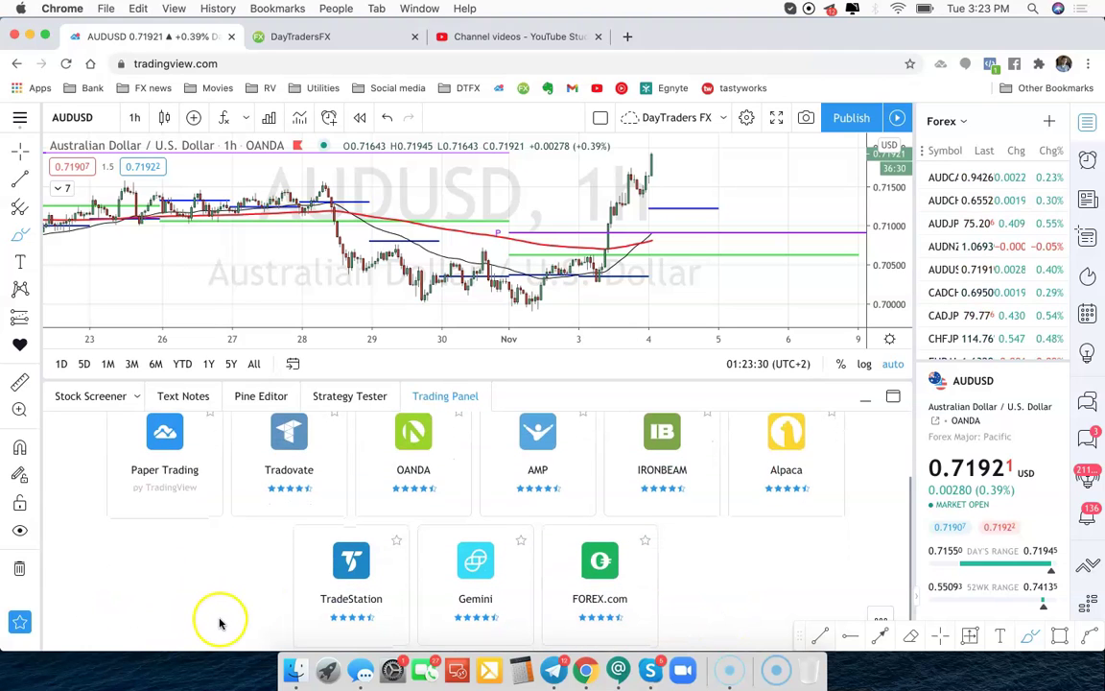
scroll(710, 601, "down", 1)
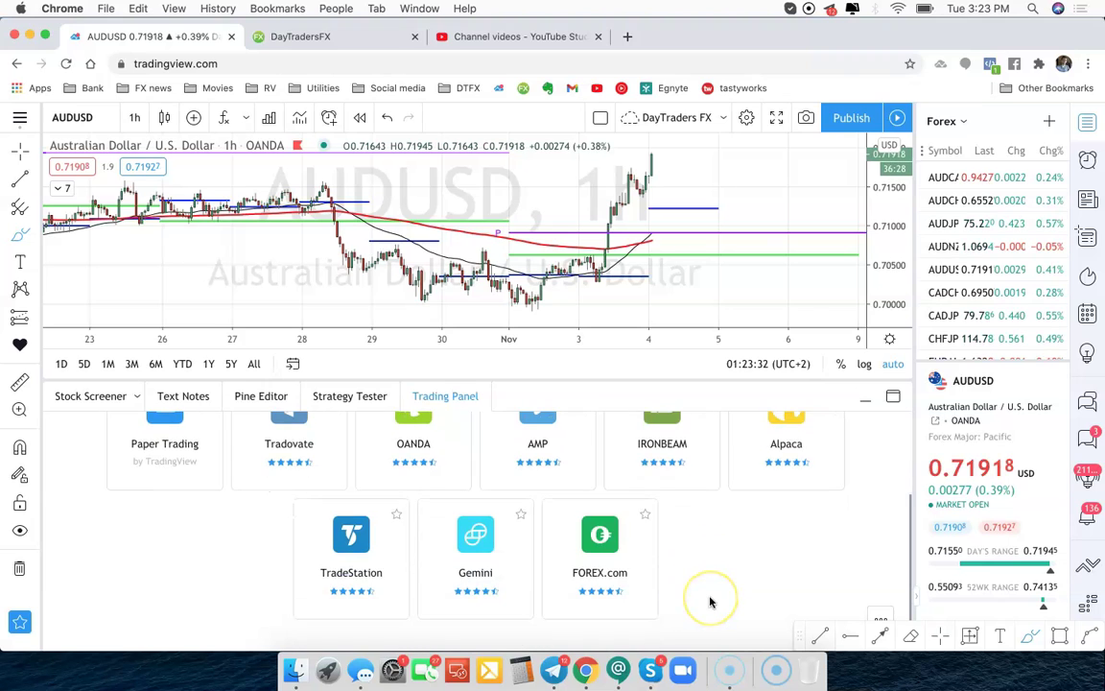
scroll(710, 602, "up", 3)
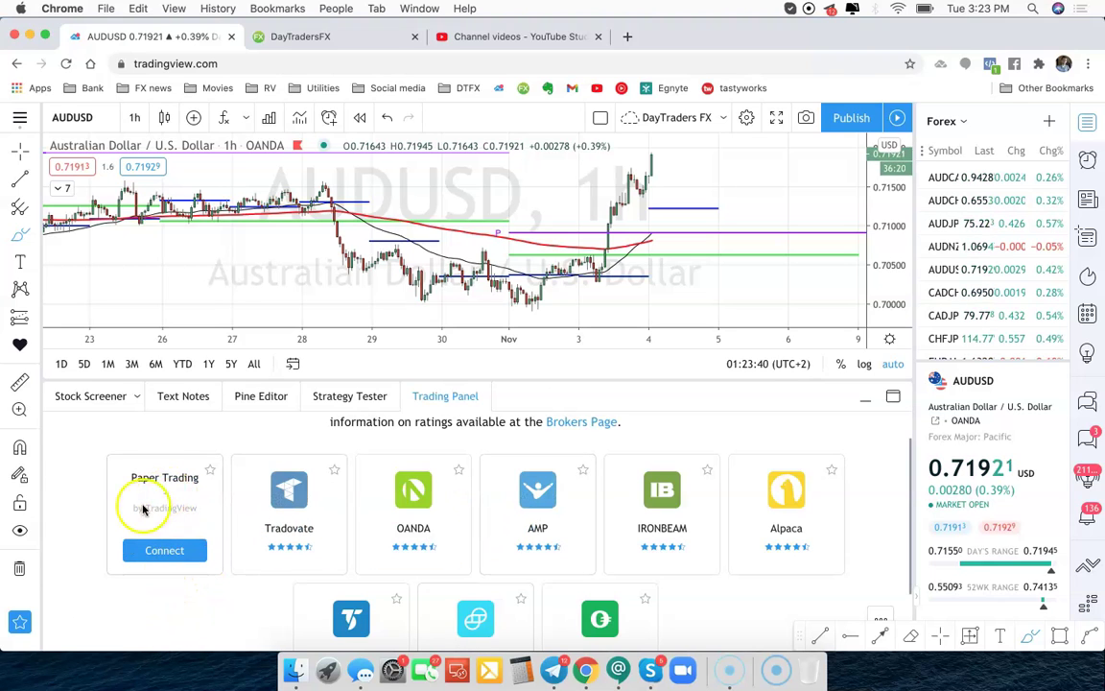
- View the OANDA connection dialog with its Live and Demo options, and close it without connecting
left_click(165, 523)
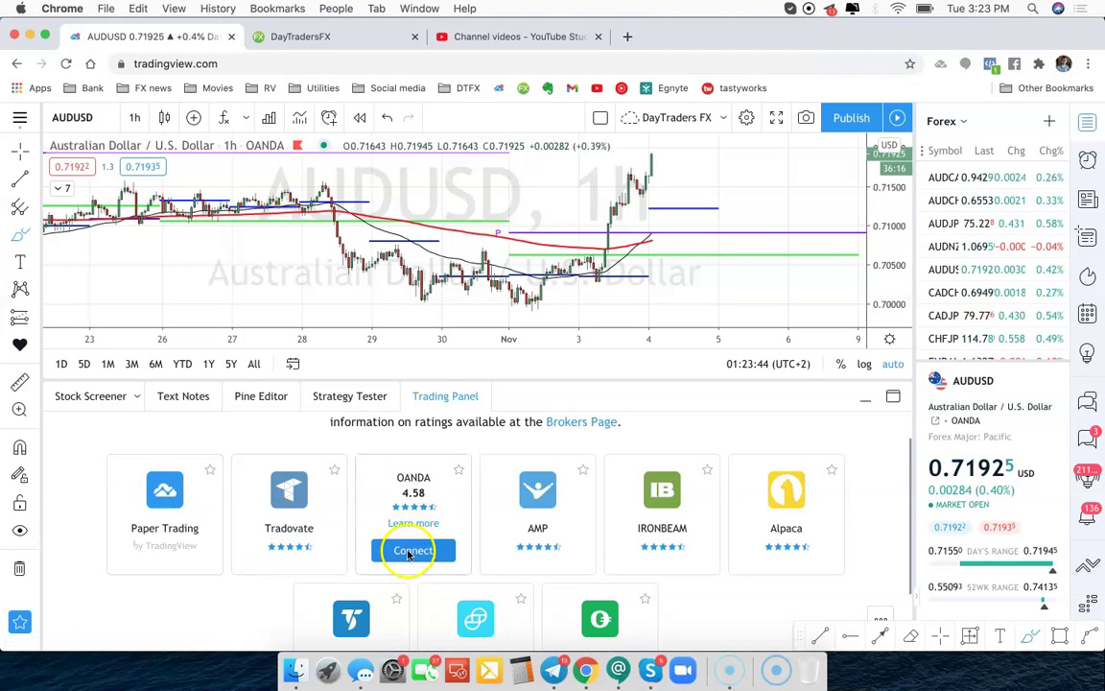
left_click(411, 552)
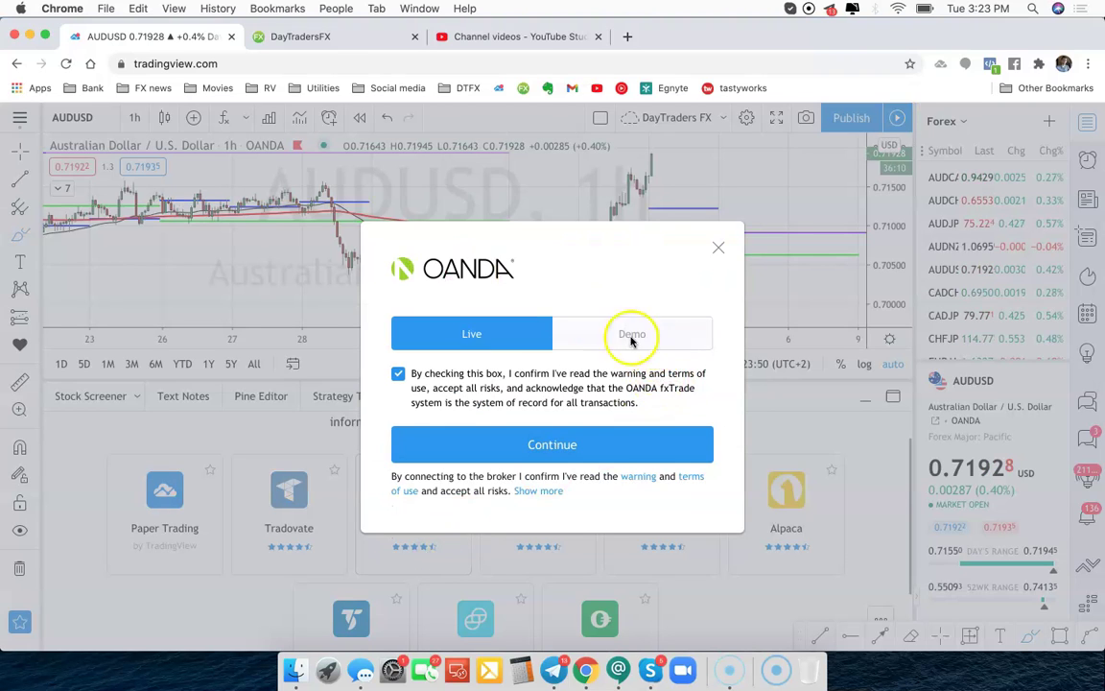
left_click(721, 251)
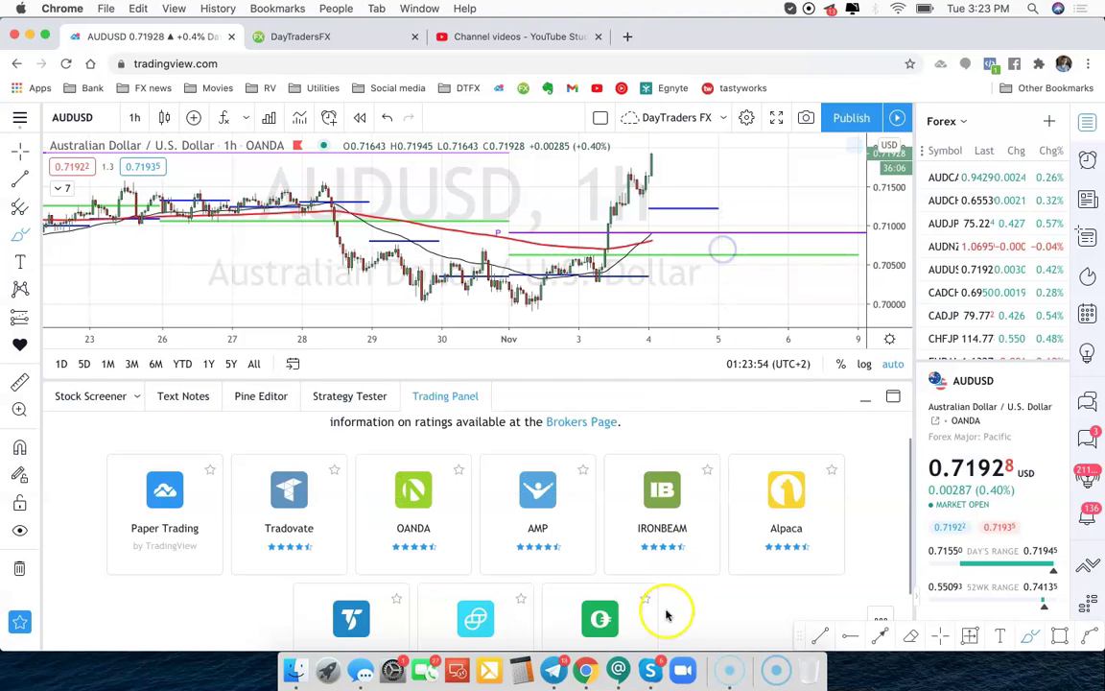
- Open the FOREX.com broker login, fill in the account password, and dismiss the dialog without connecting
scroll(615, 614, "down", 1)
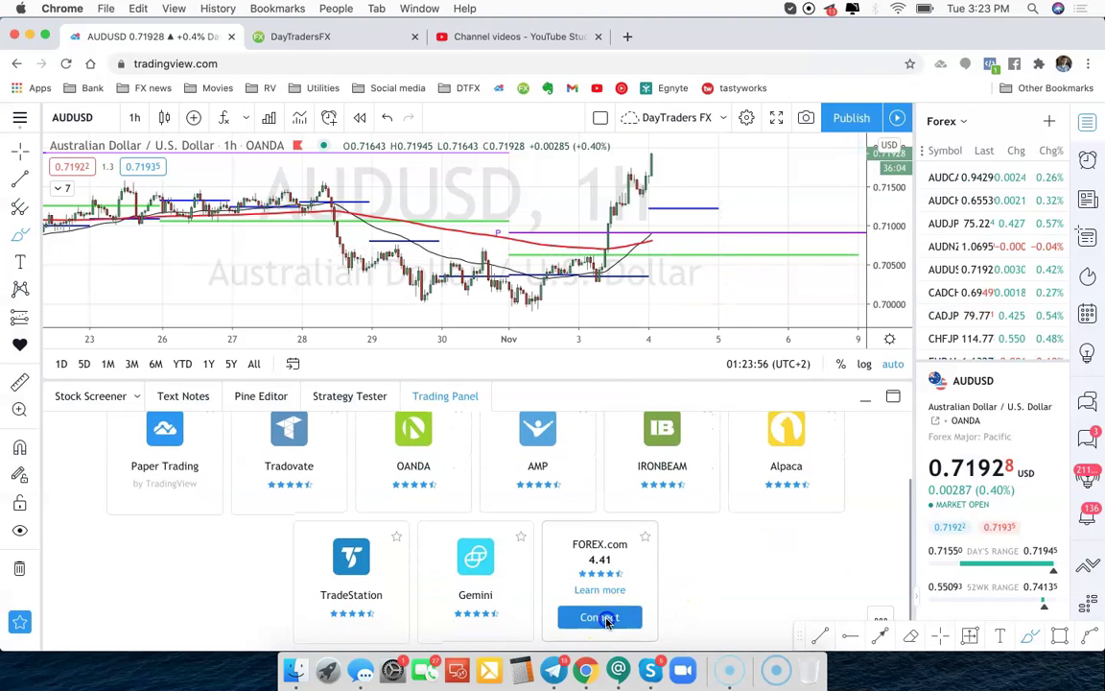
left_click(606, 619)
left_click(494, 387)
key("super+v")
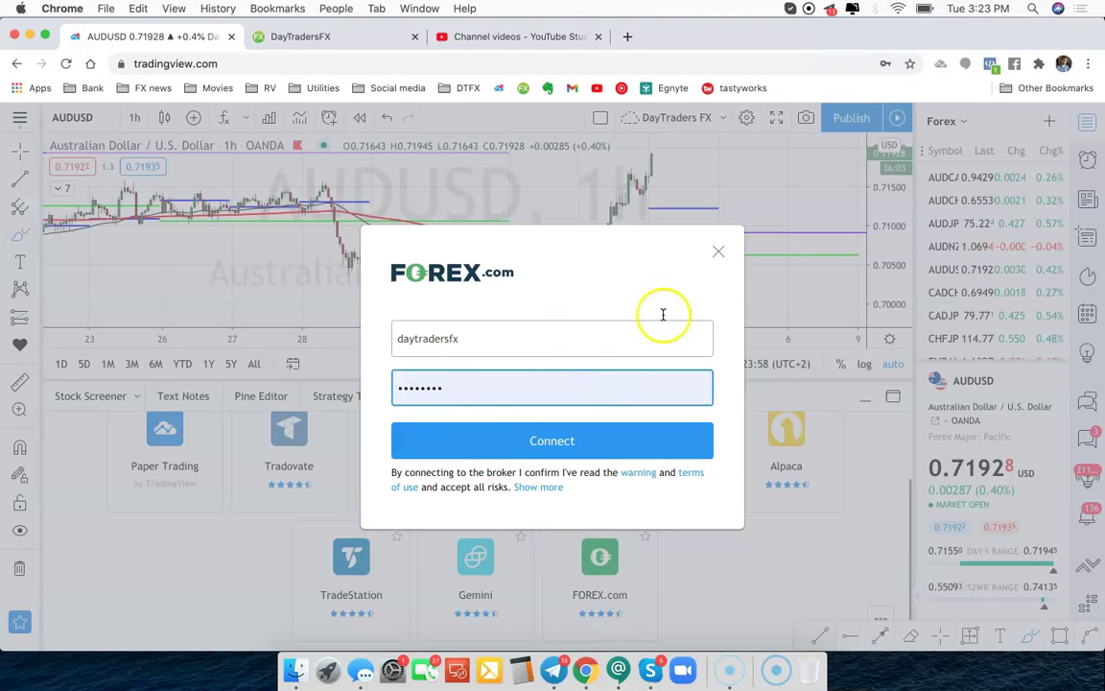
left_click(720, 252)
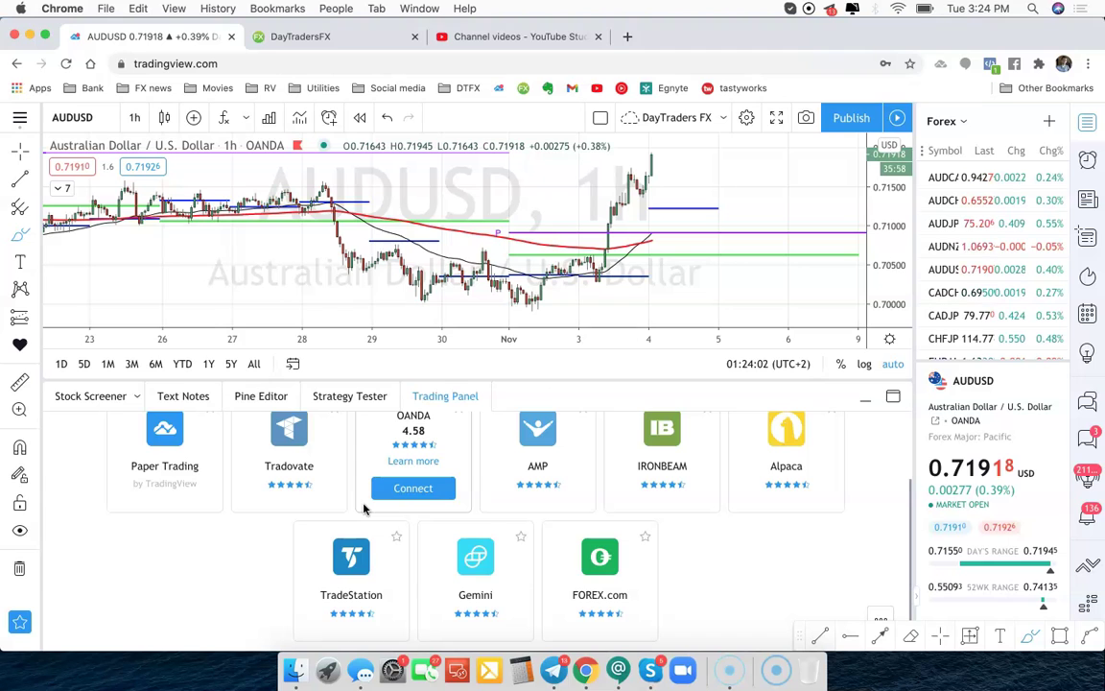
- Connect the chart to TradingView's Paper Trading account
scroll(204, 647, "up", 2)
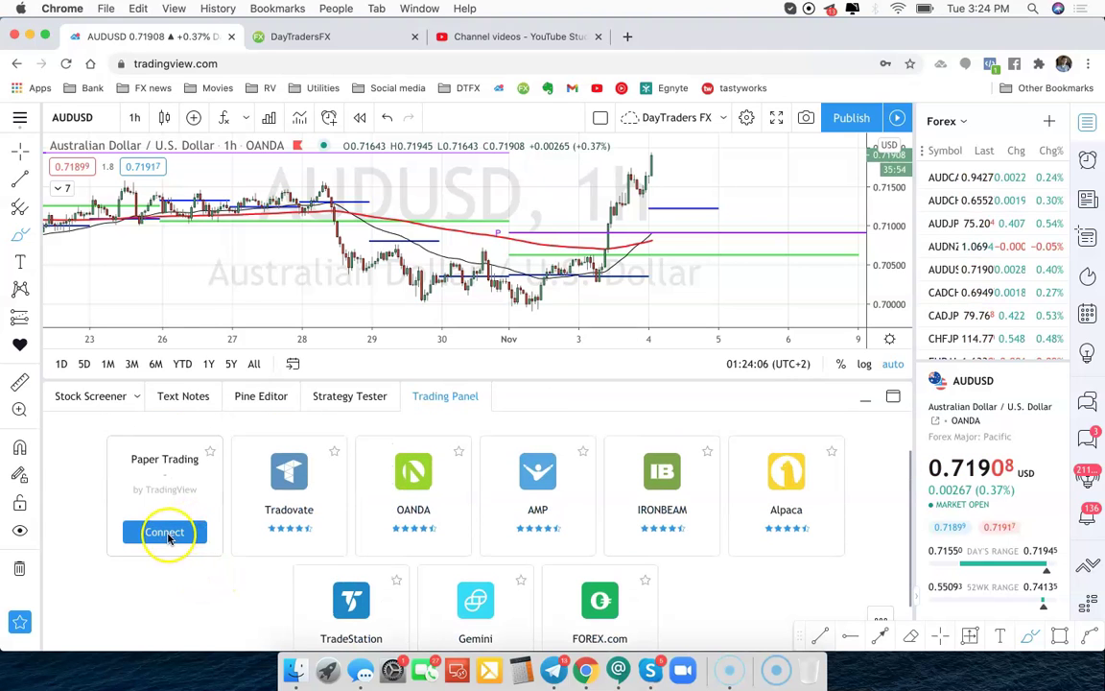
left_click(173, 535)
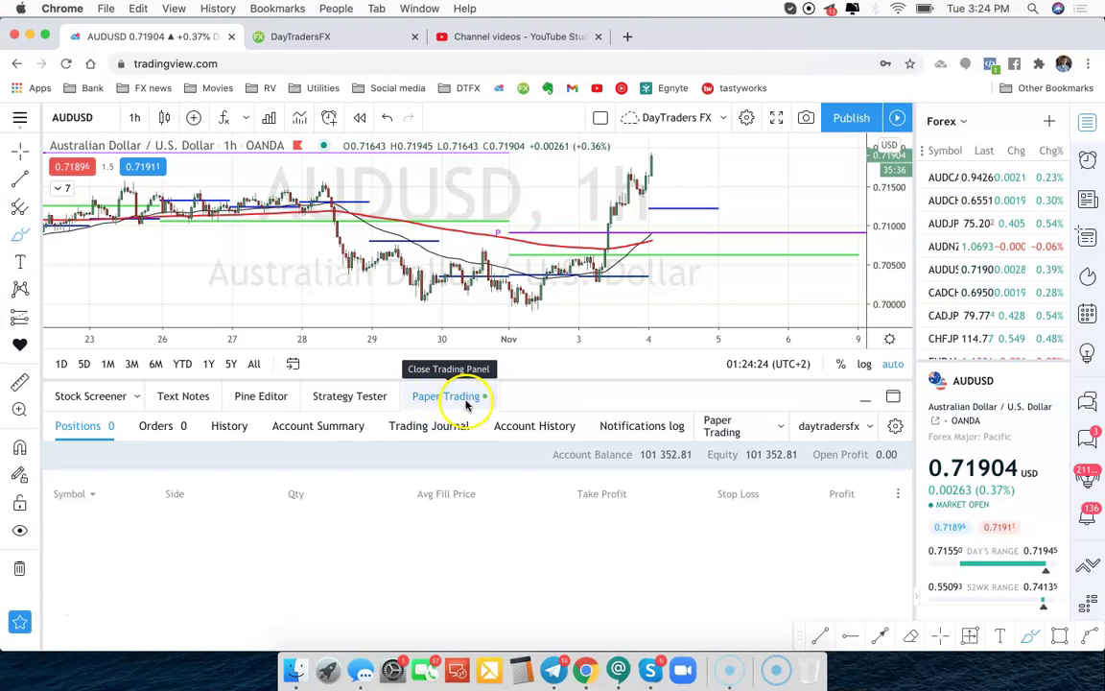
left_click(503, 538)
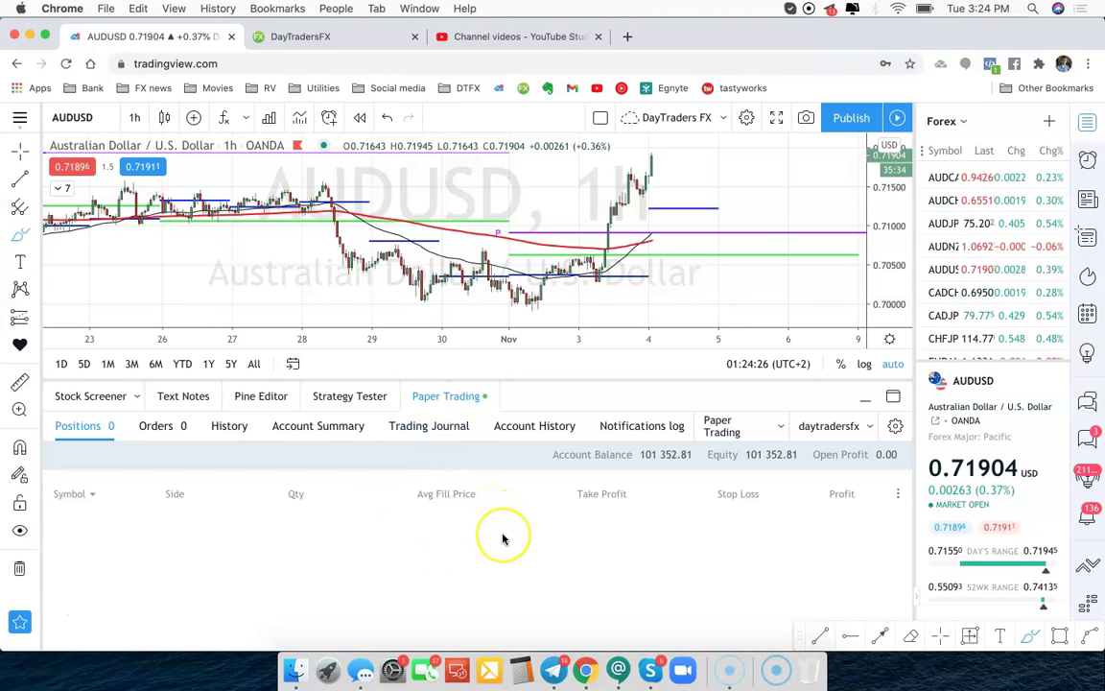
left_click(493, 535)
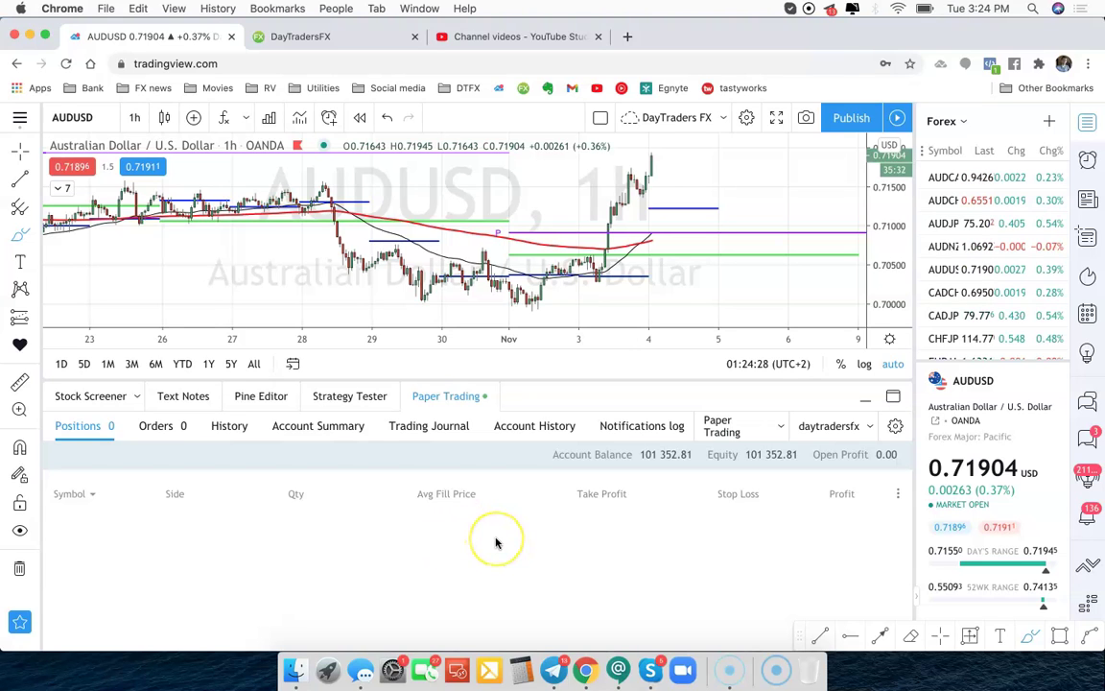
- Enable the order panel in the paper trading settings, and close it again
left_click(868, 428)
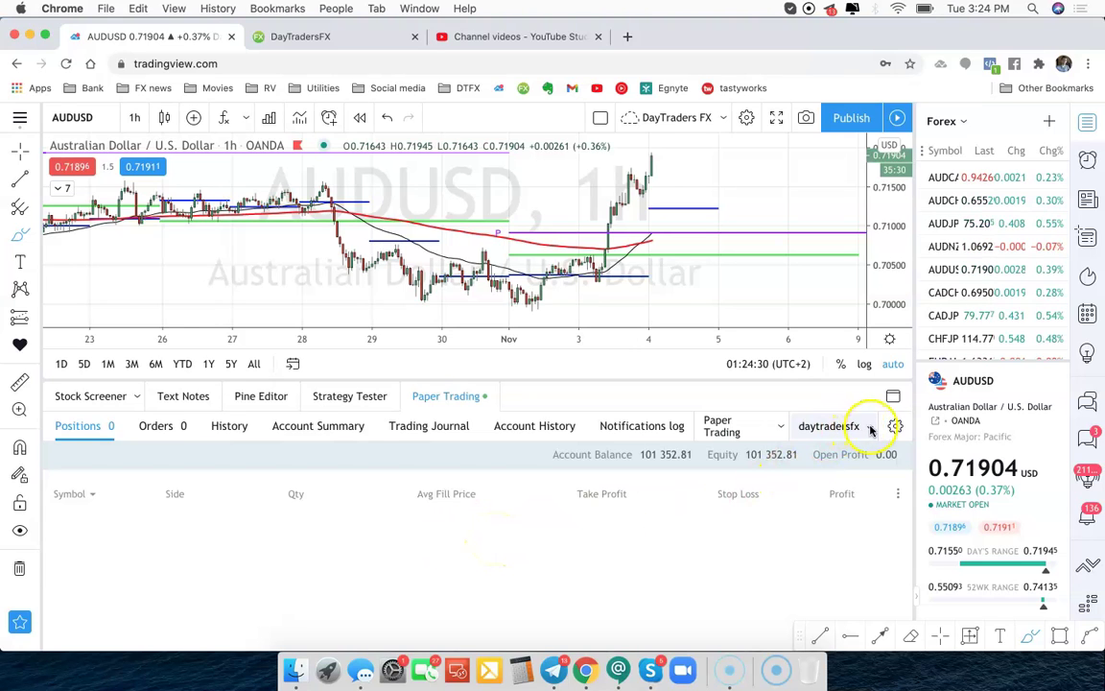
left_click(894, 427)
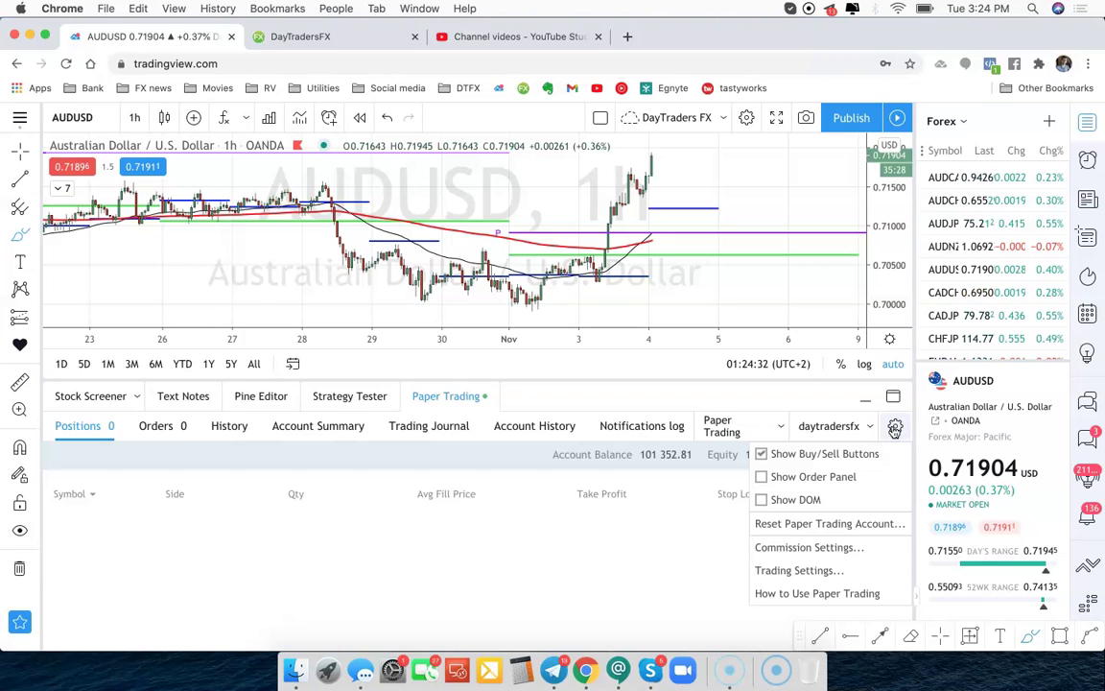
left_click(896, 428)
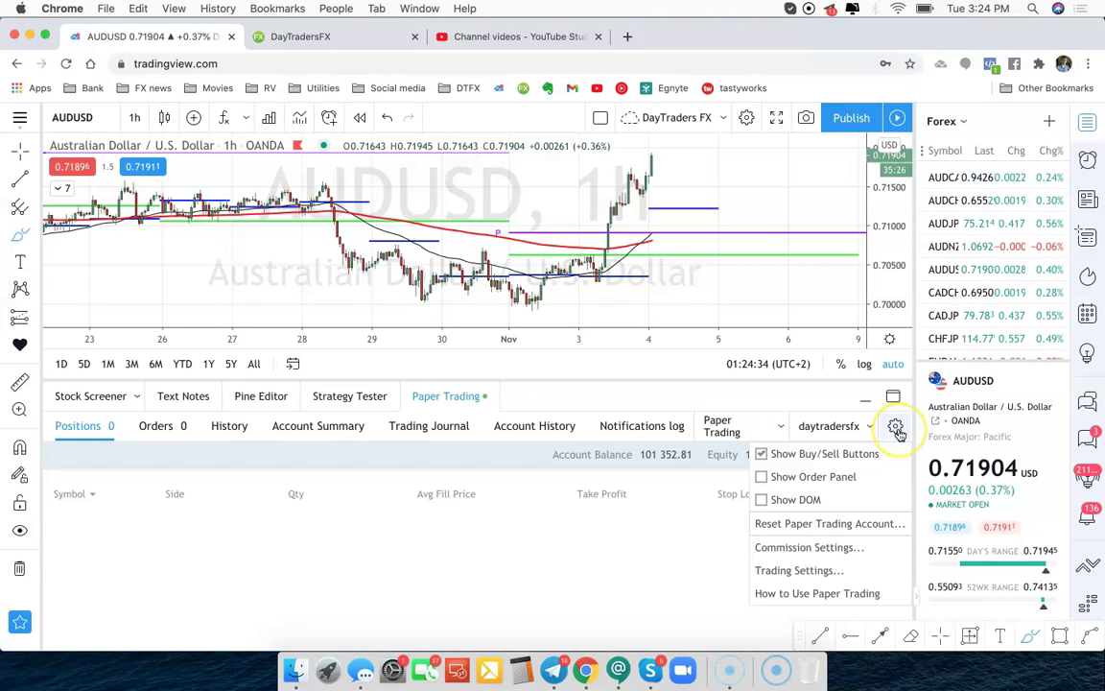
left_click(760, 477)
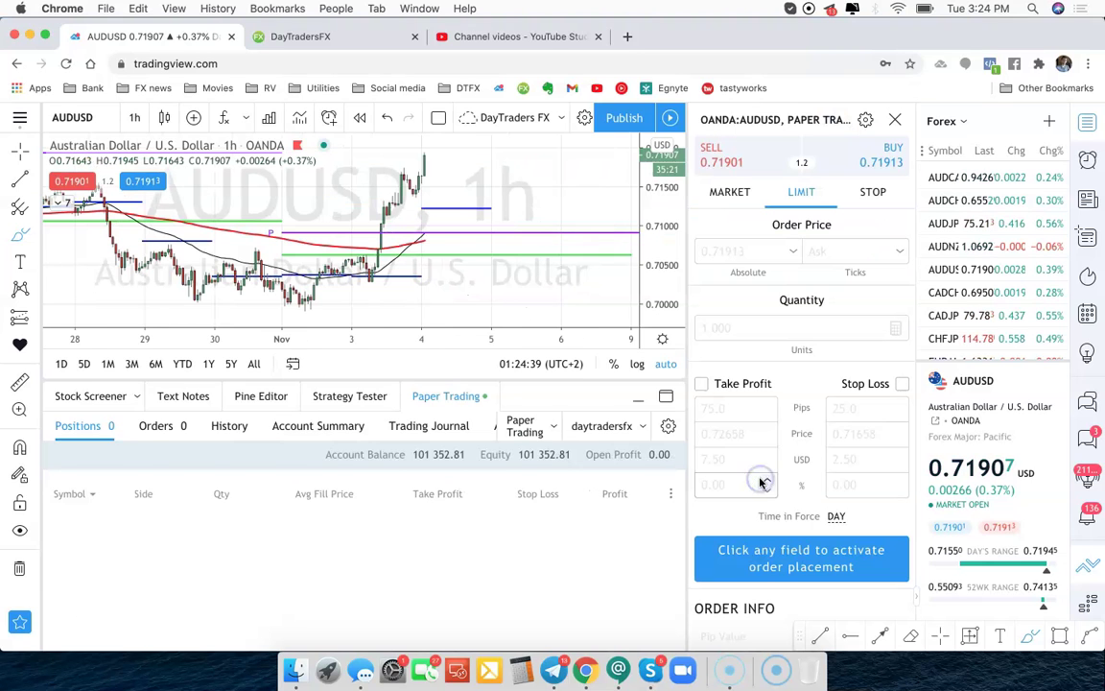
left_click(895, 121)
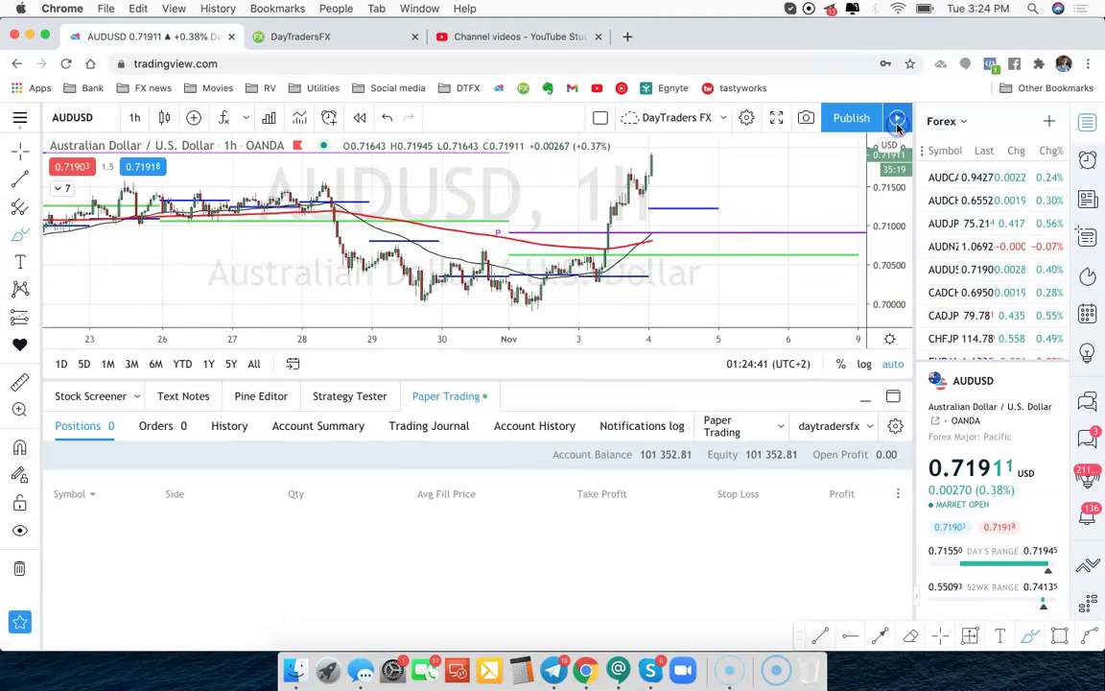
- Create a new AUDUSD order from the empty positions list, and close the order form without placing it
right_click(525, 554)
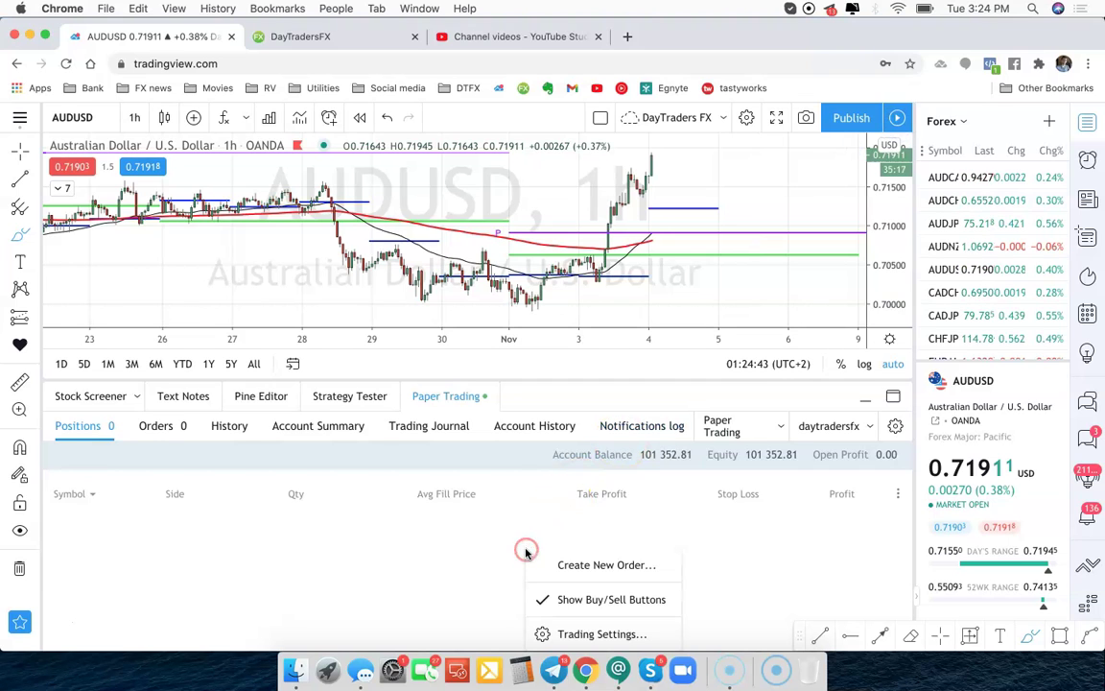
left_click(576, 564)
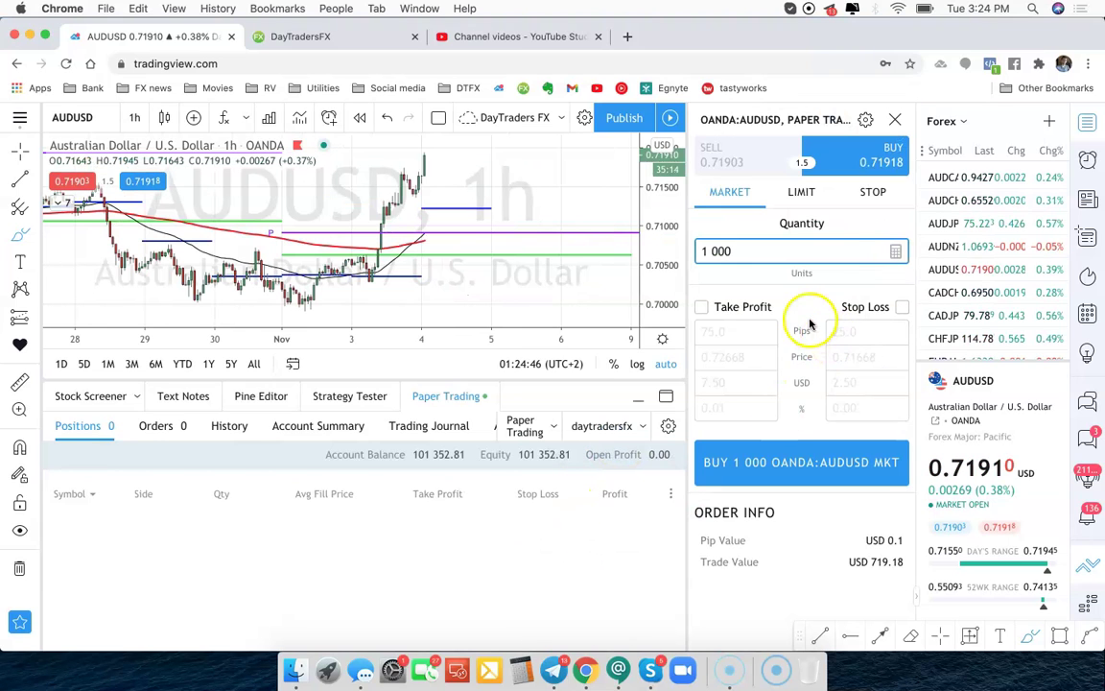
left_click(895, 121)
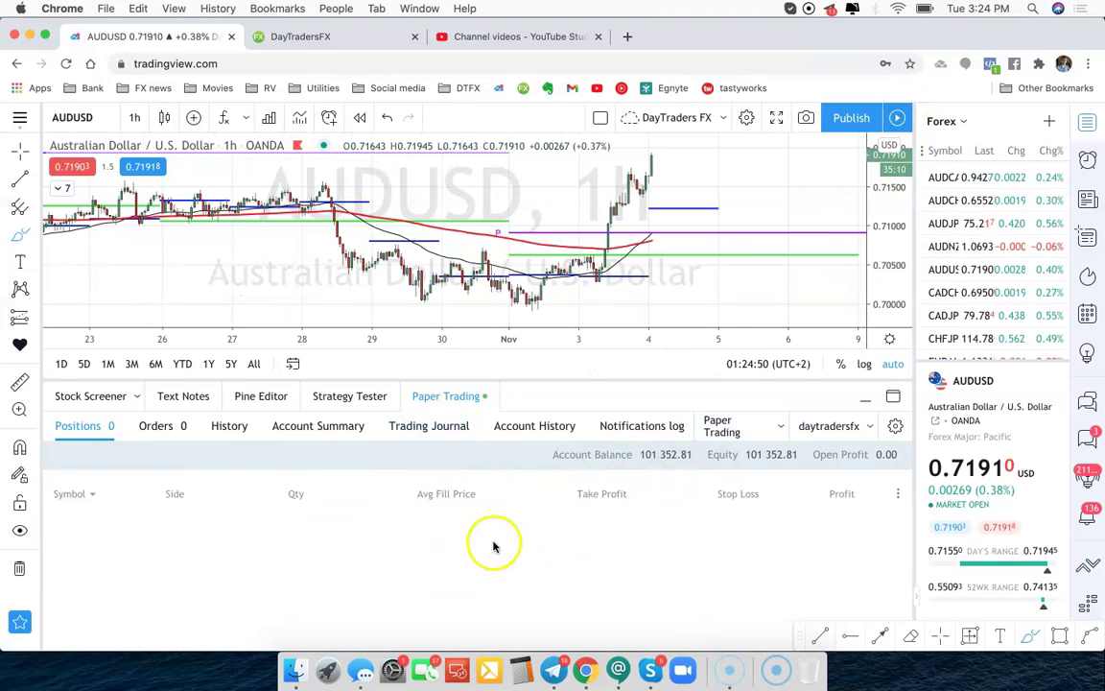
right_click(549, 566)
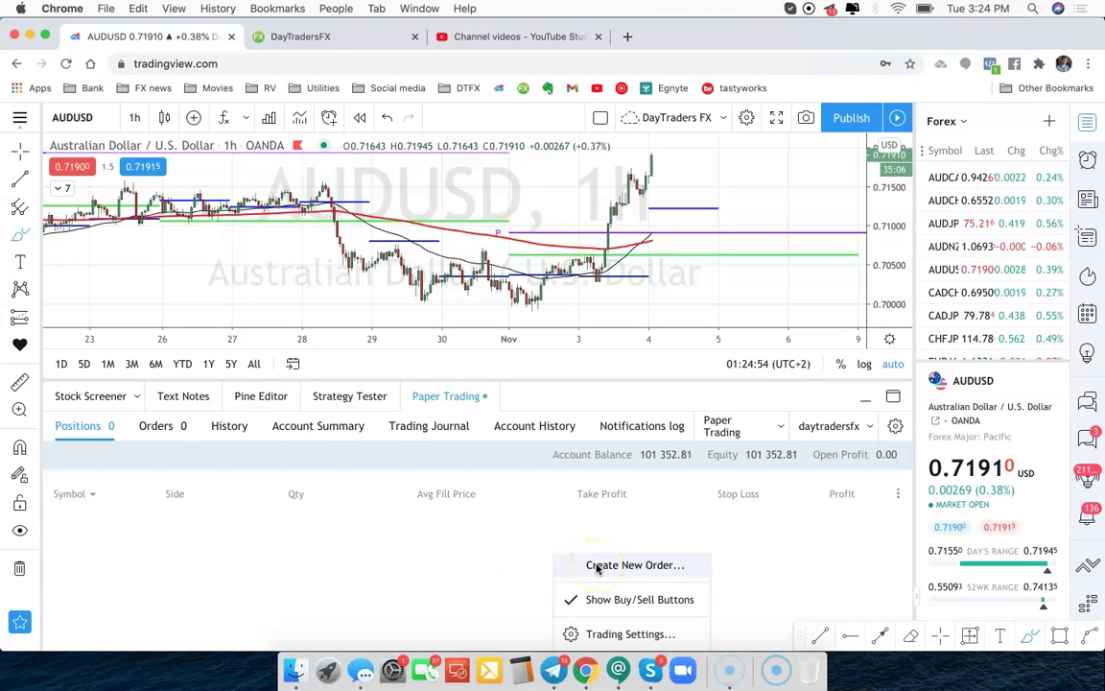
left_click(777, 550)
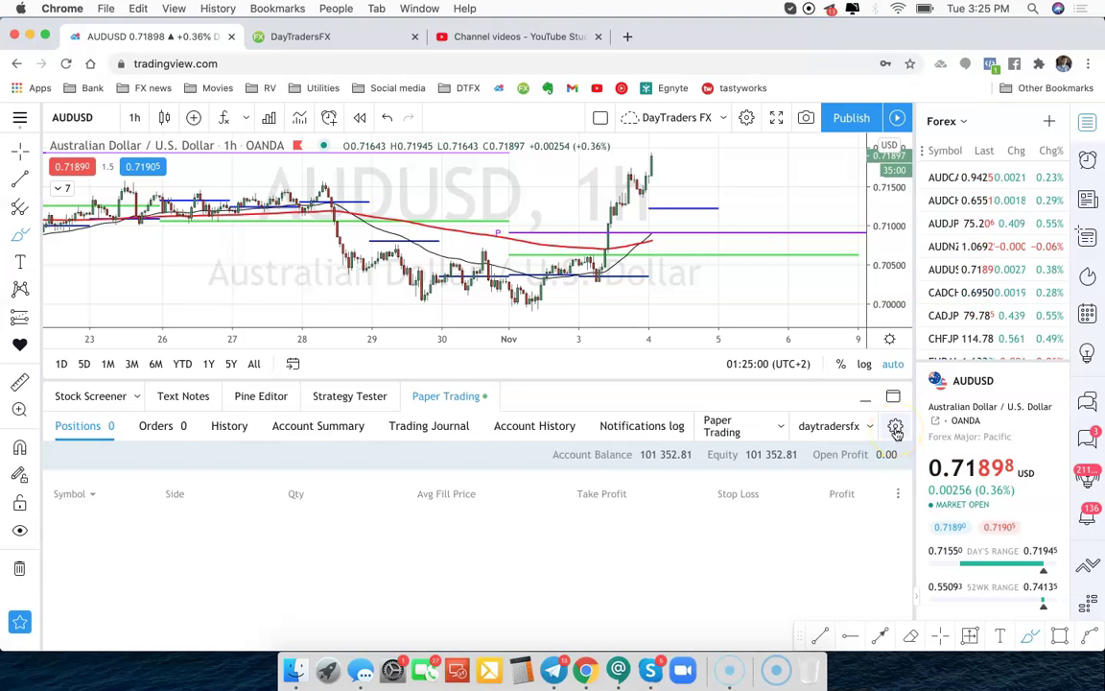
- Show the order panel from the paper trading settings and activate a market buy order for AUDUSD
left_click(895, 429)
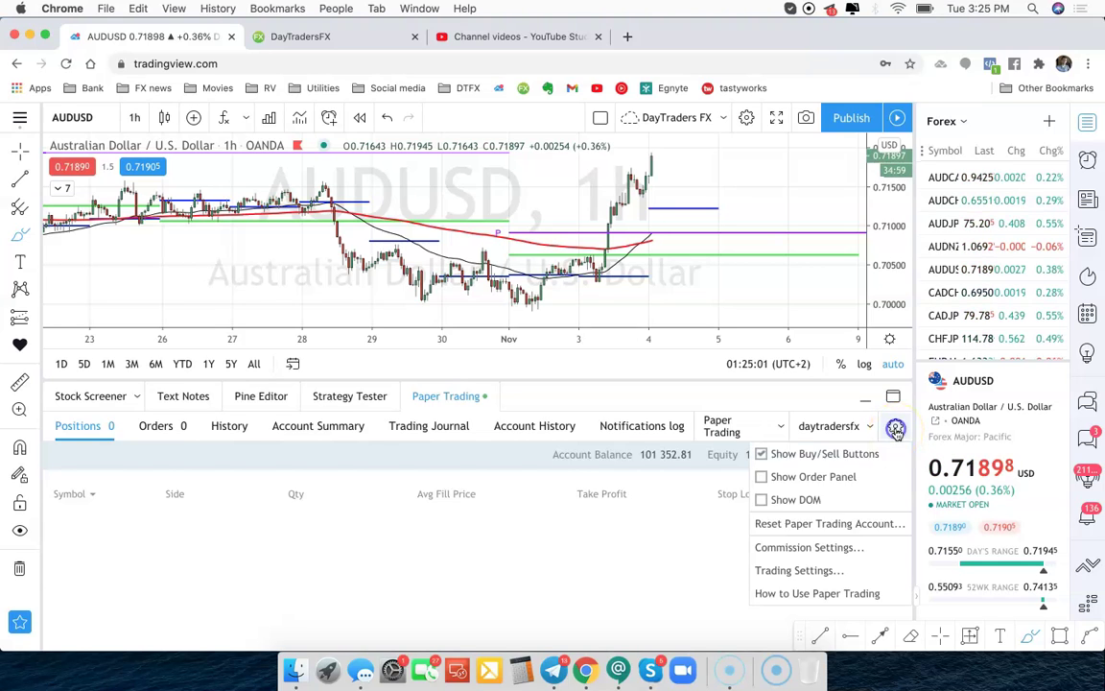
left_click(769, 479)
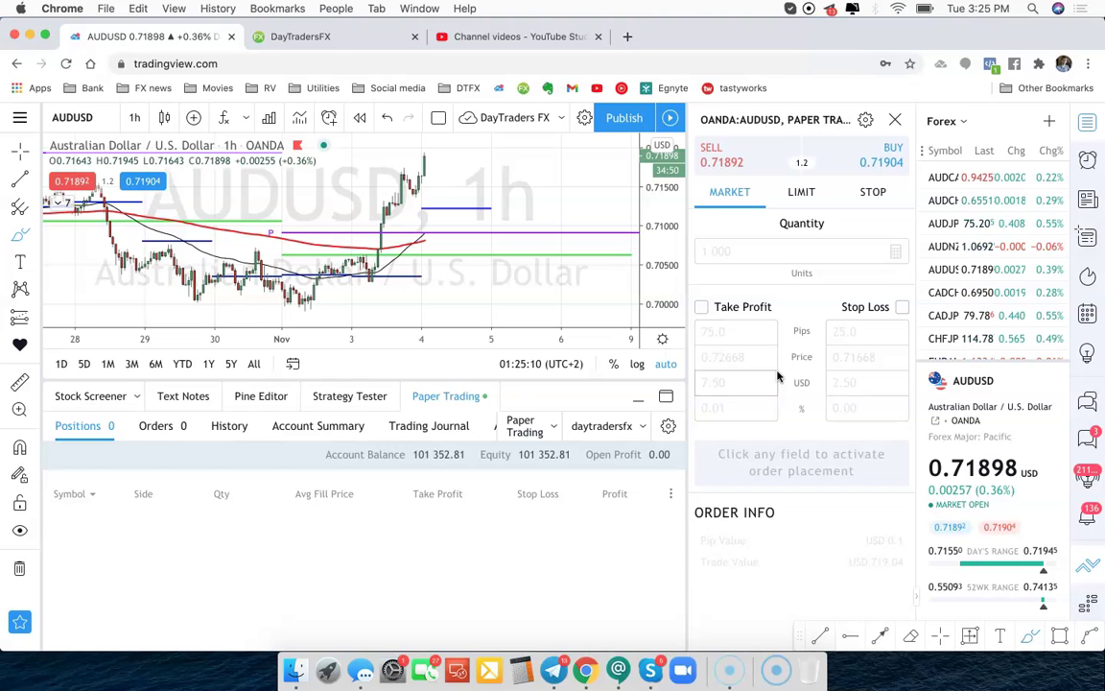
left_click(748, 203)
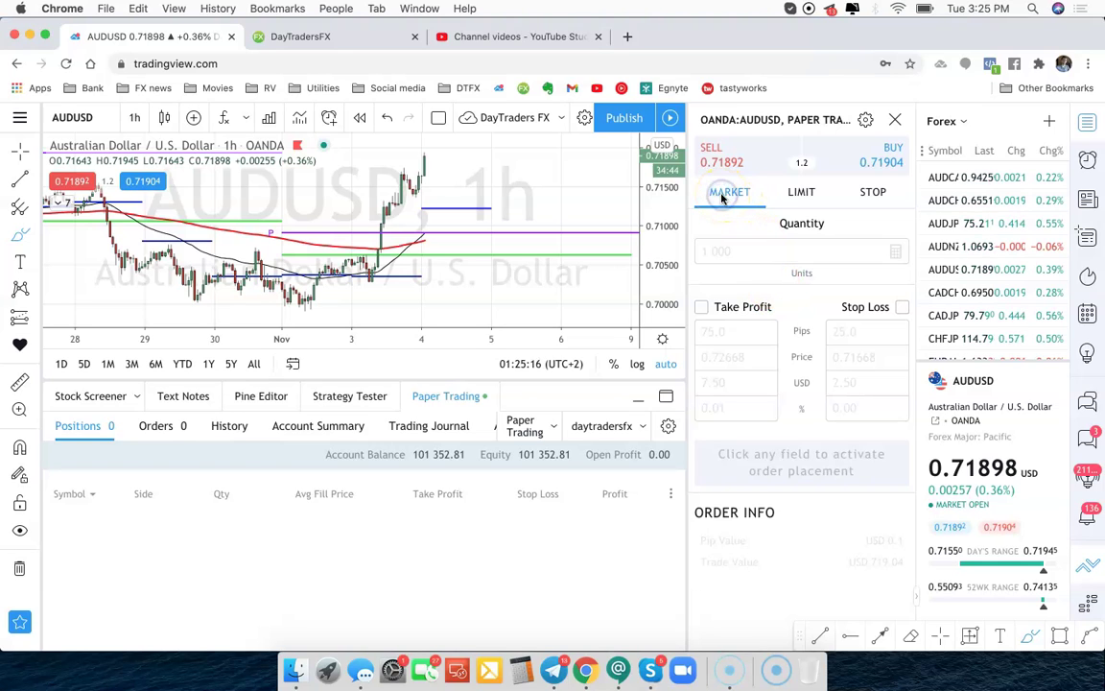
left_click(737, 170)
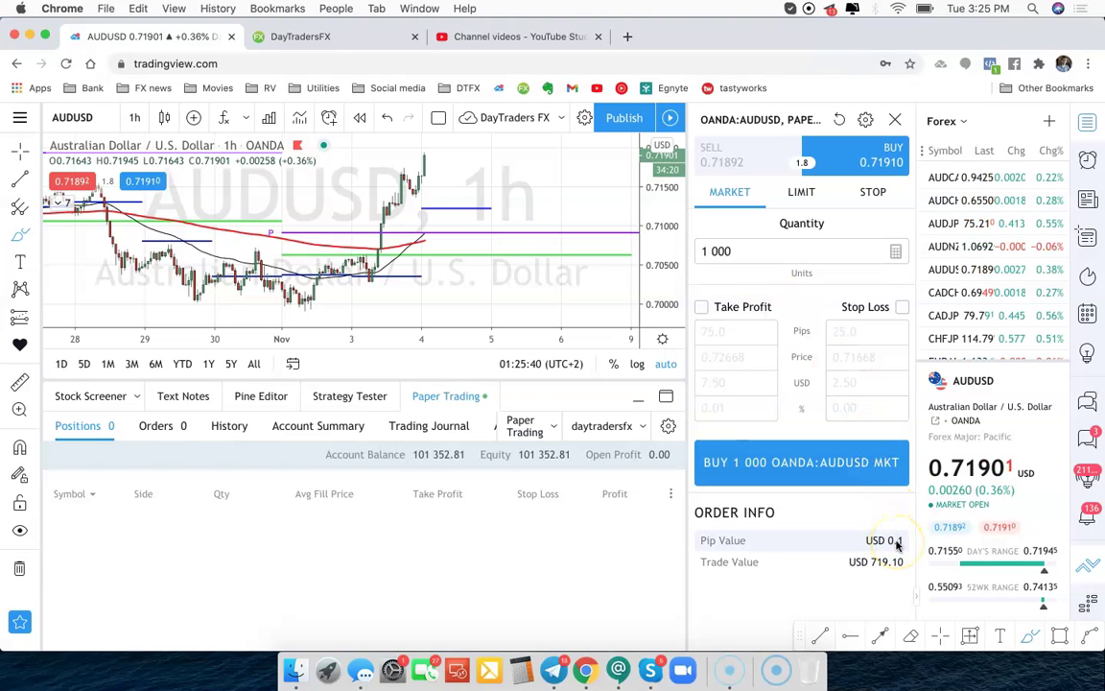
- Set the quantity of the AUDUSD market buy order to 10 000 units
left_click(755, 252)
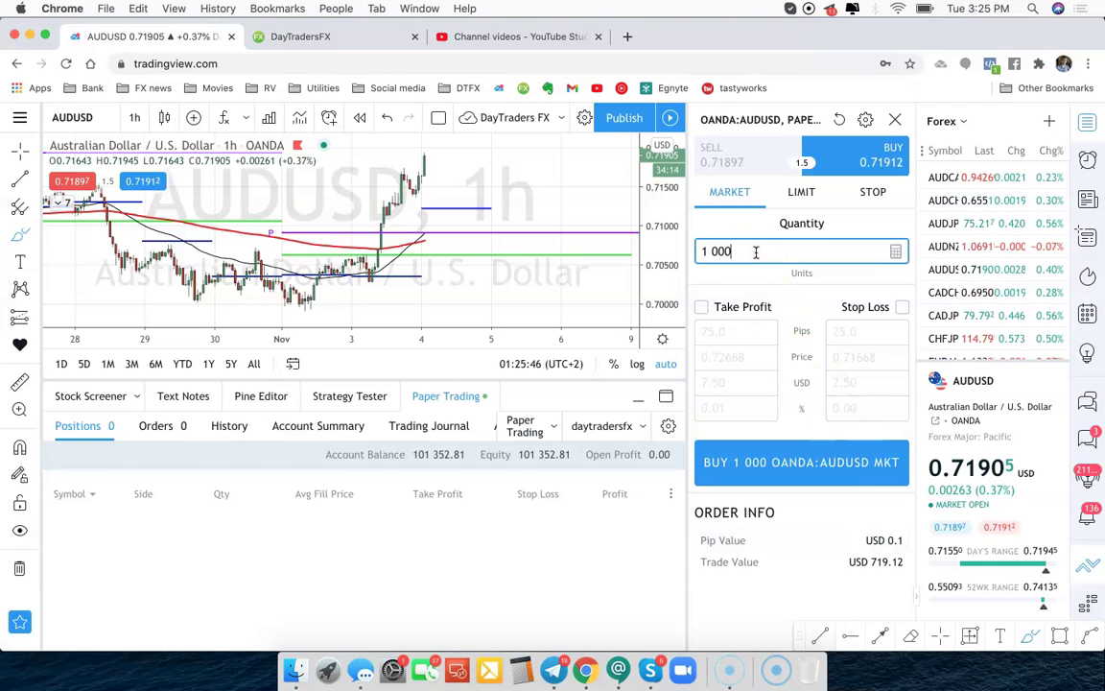
type("0")
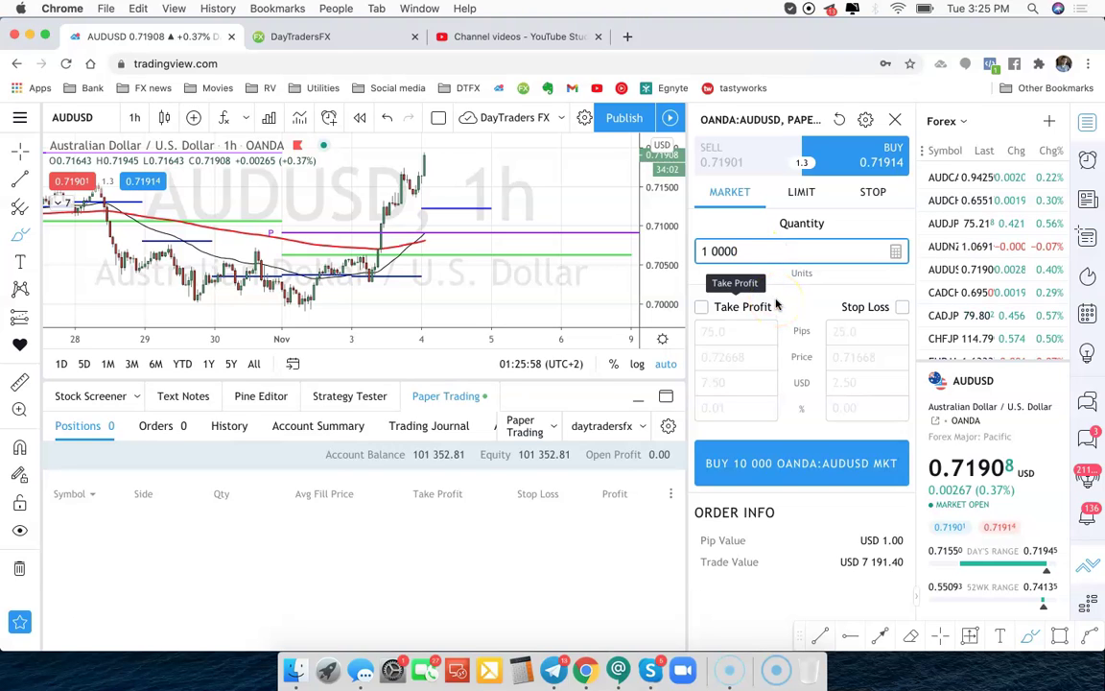
type("0")
key("BackSpace")
key("BackSpace")
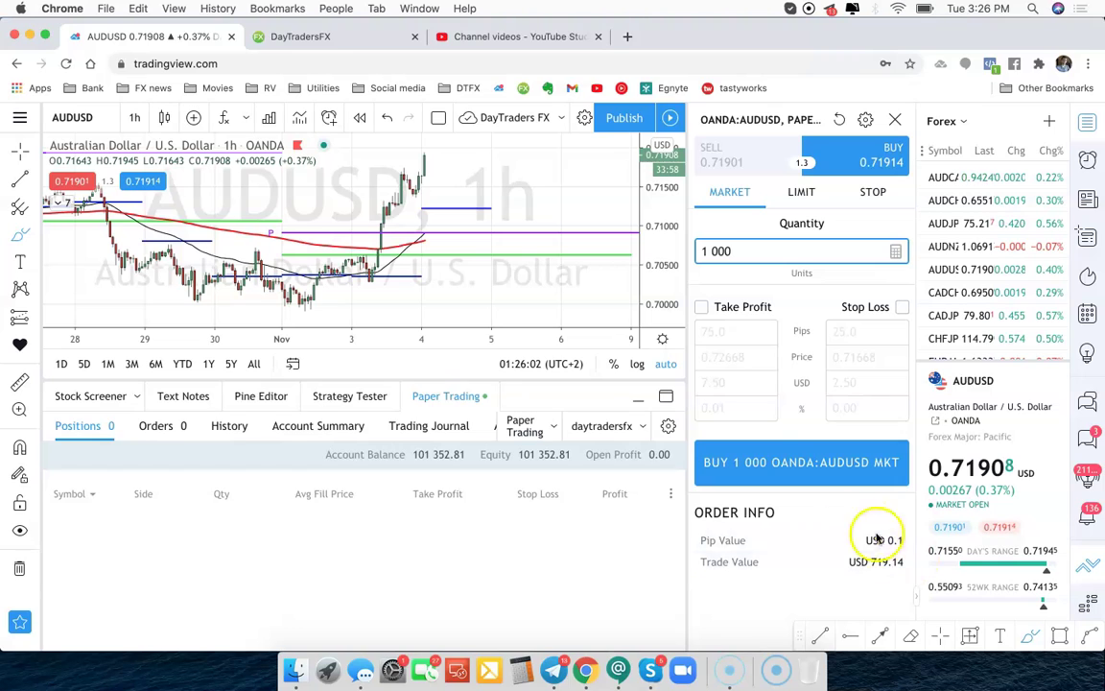
type("0")
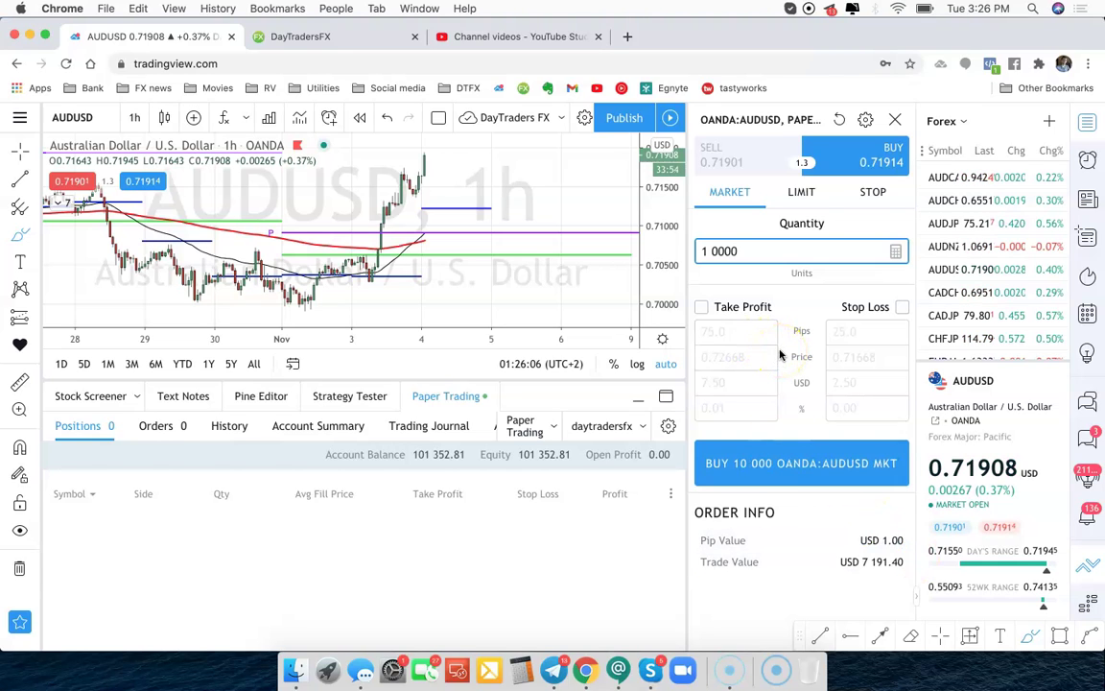
- Enable the take profit for the AUDUSD buy order and set it to 1 percent
left_click(702, 308)
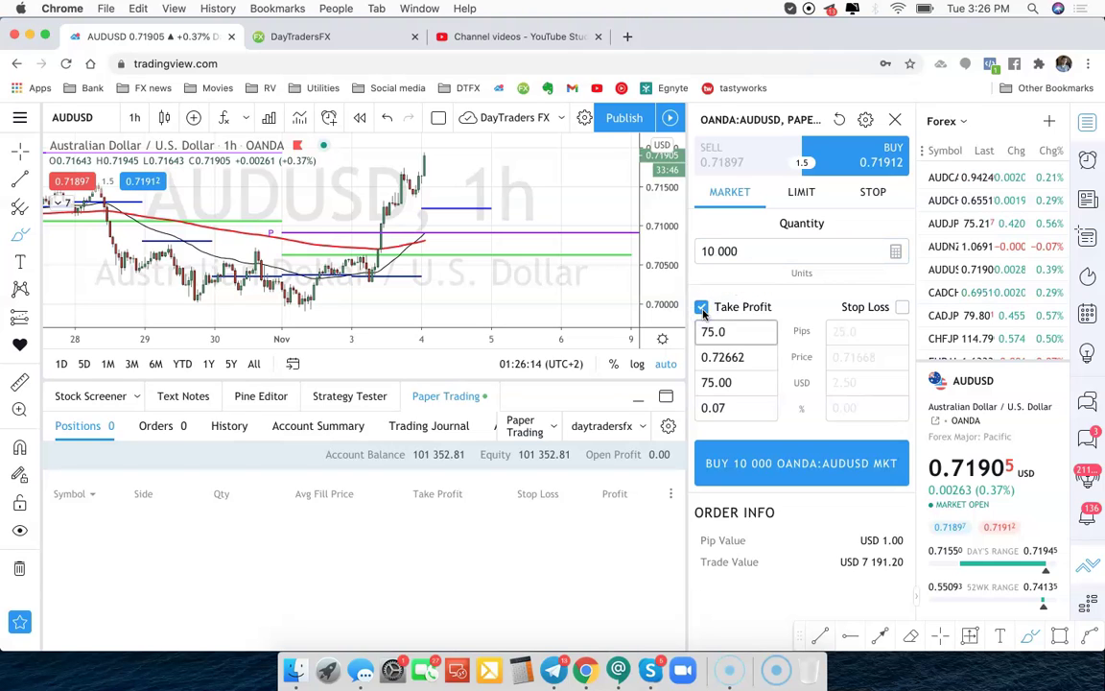
left_click(734, 334)
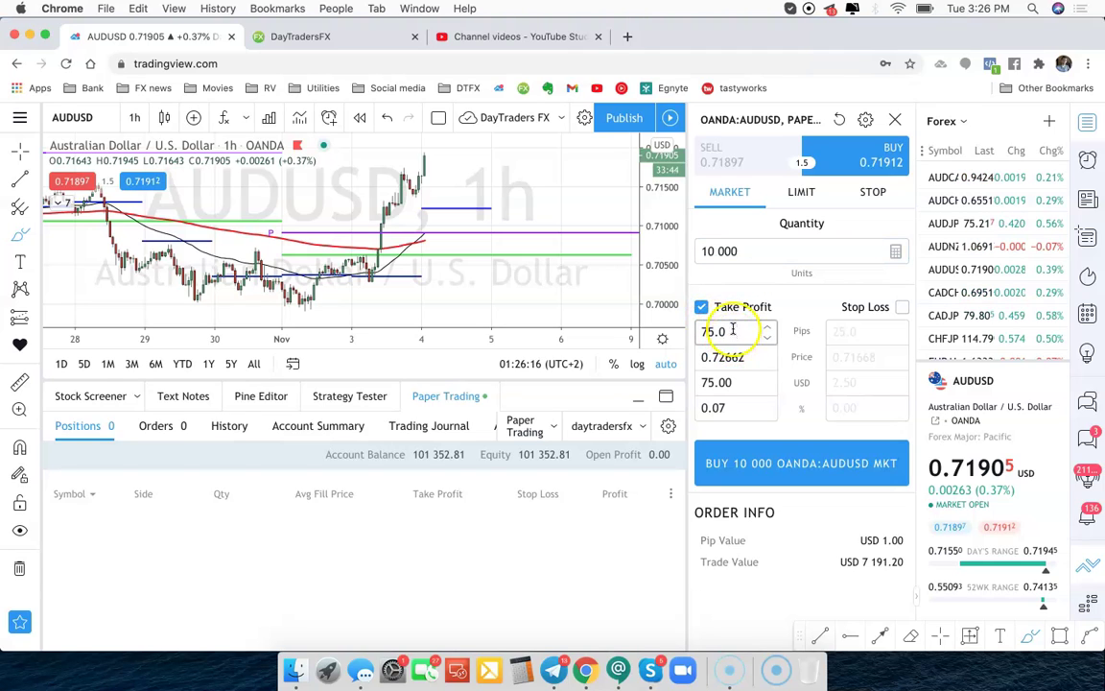
left_click(726, 357)
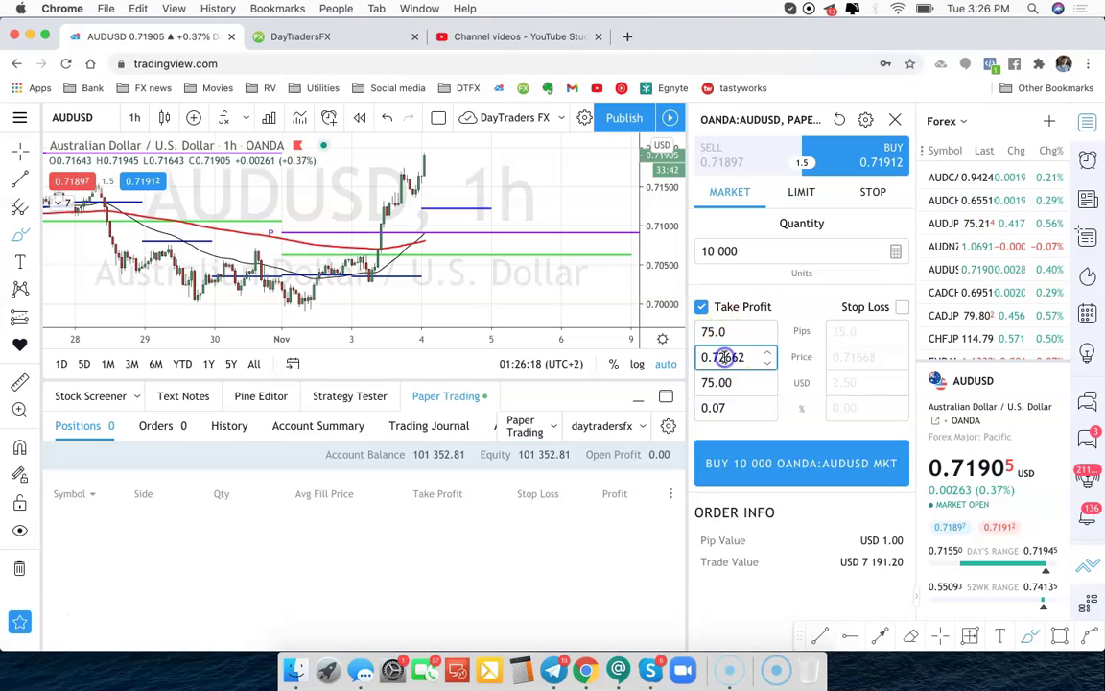
left_click(726, 382)
left_click(727, 405)
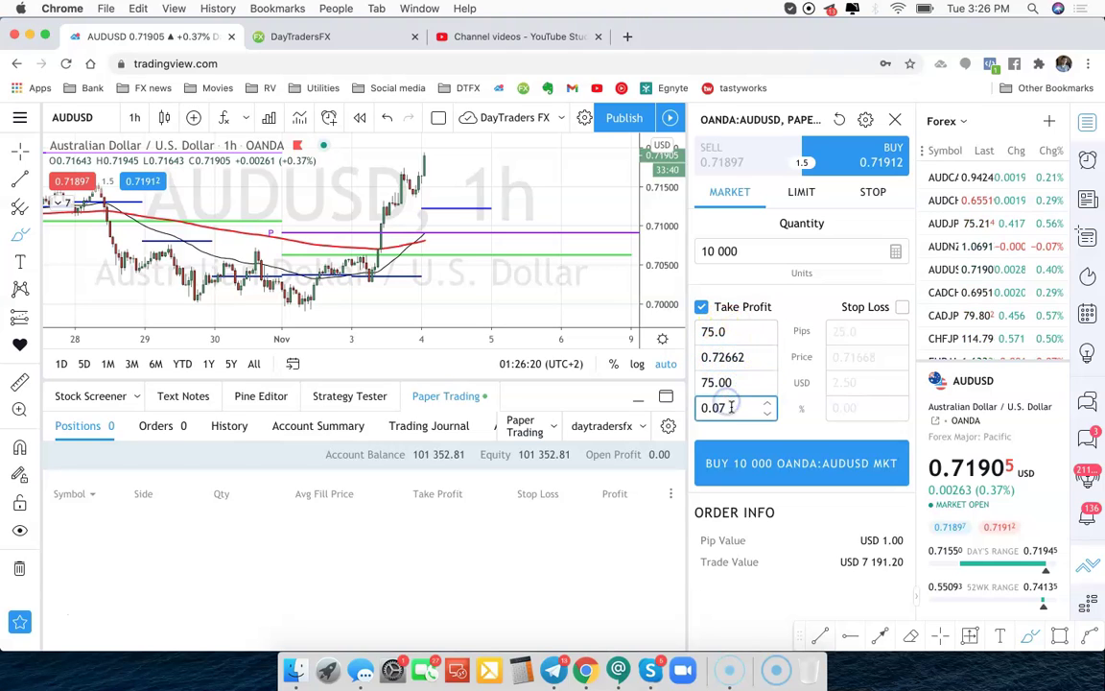
key("BackSpace")
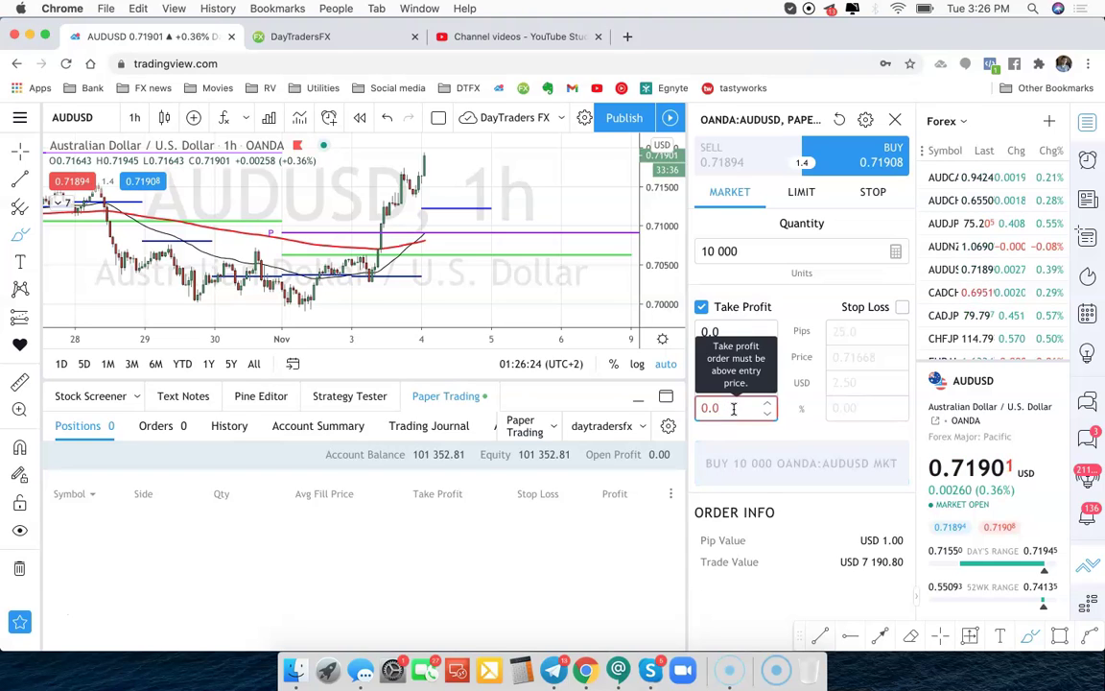
key("BackSpace")
type("1")
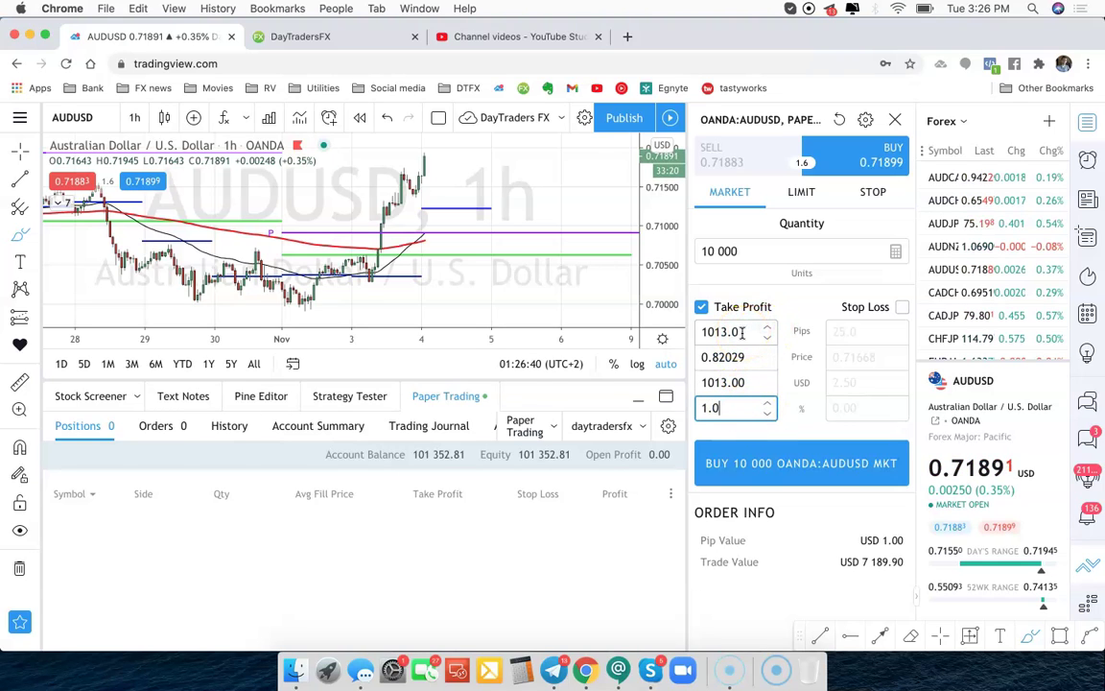
- Set the take profit of the AUDUSD buy order to 75 pips
left_click(742, 331)
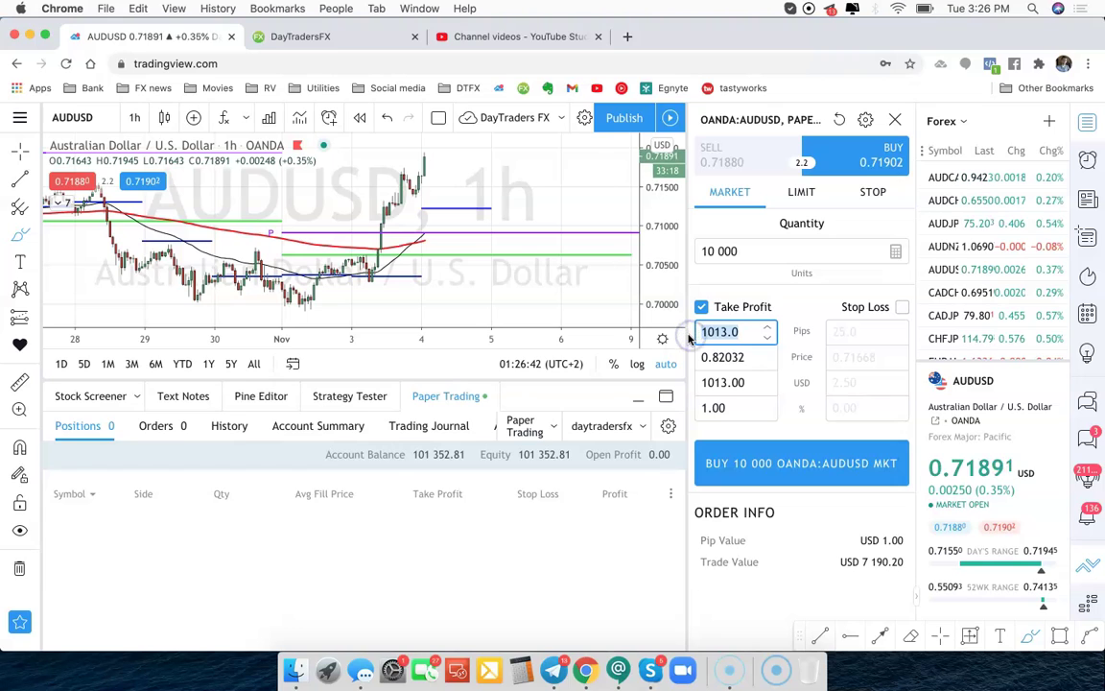
type("75")
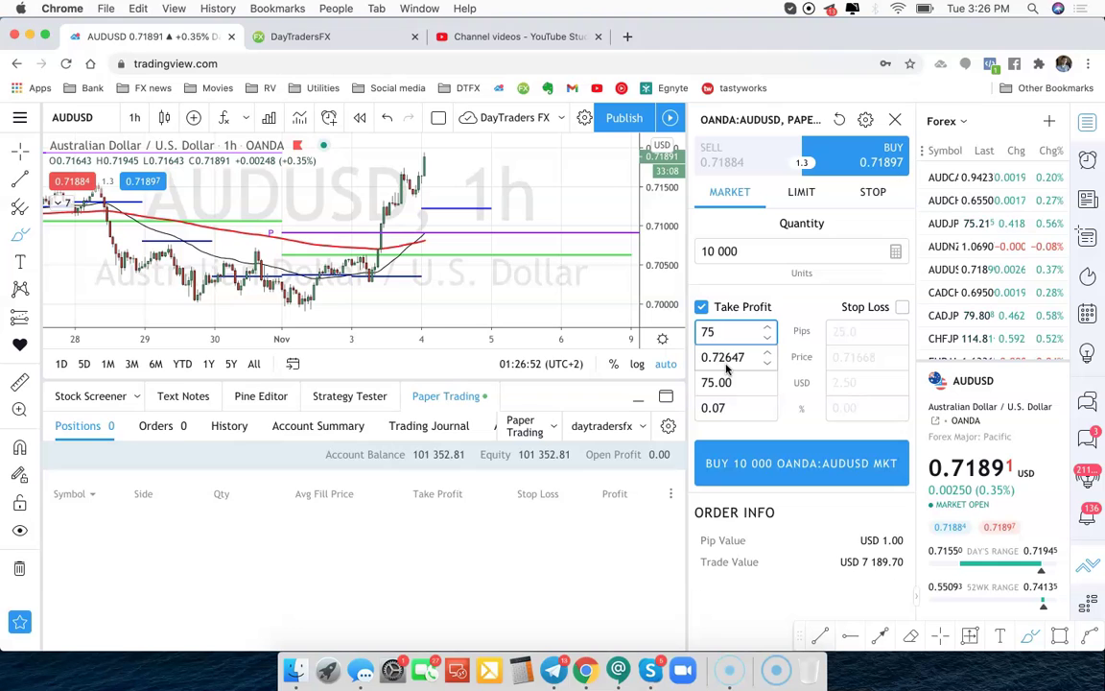
left_click(714, 334)
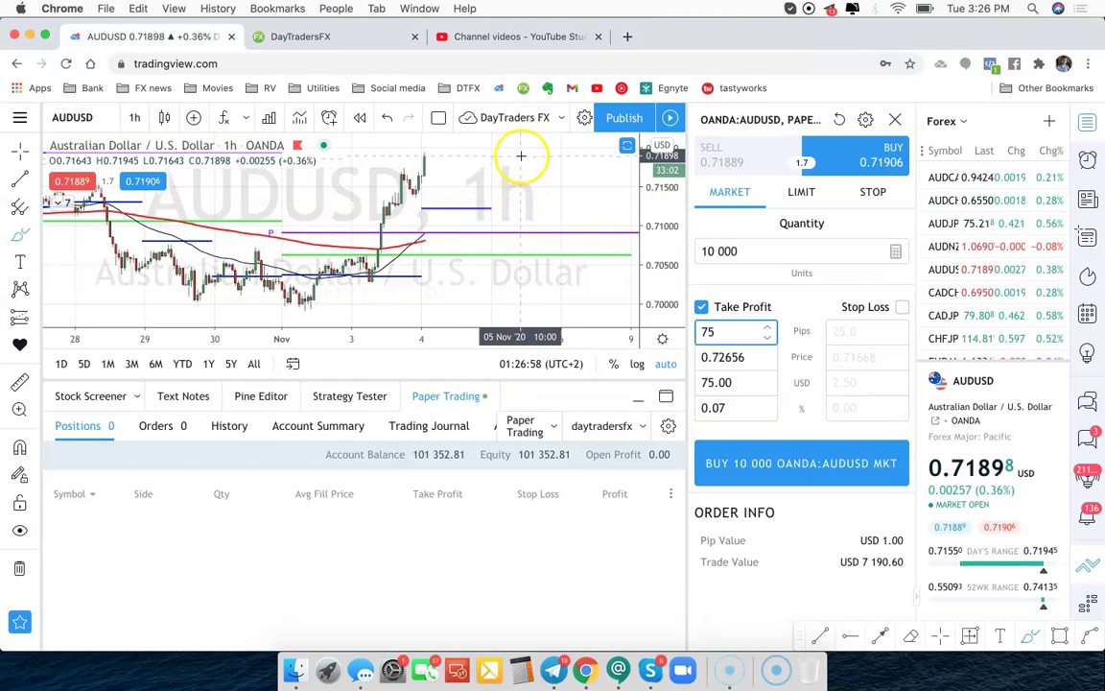
left_click(737, 382)
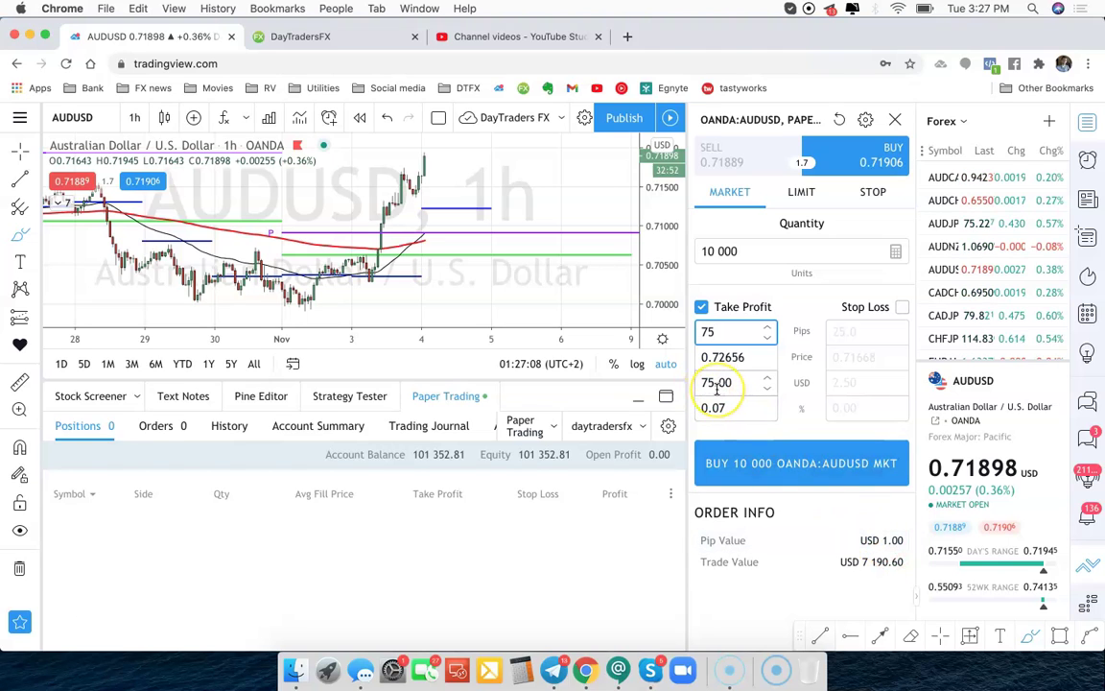
- Enable the stop loss for the AUDUSD buy order and set it to 50 pips
left_click(903, 308)
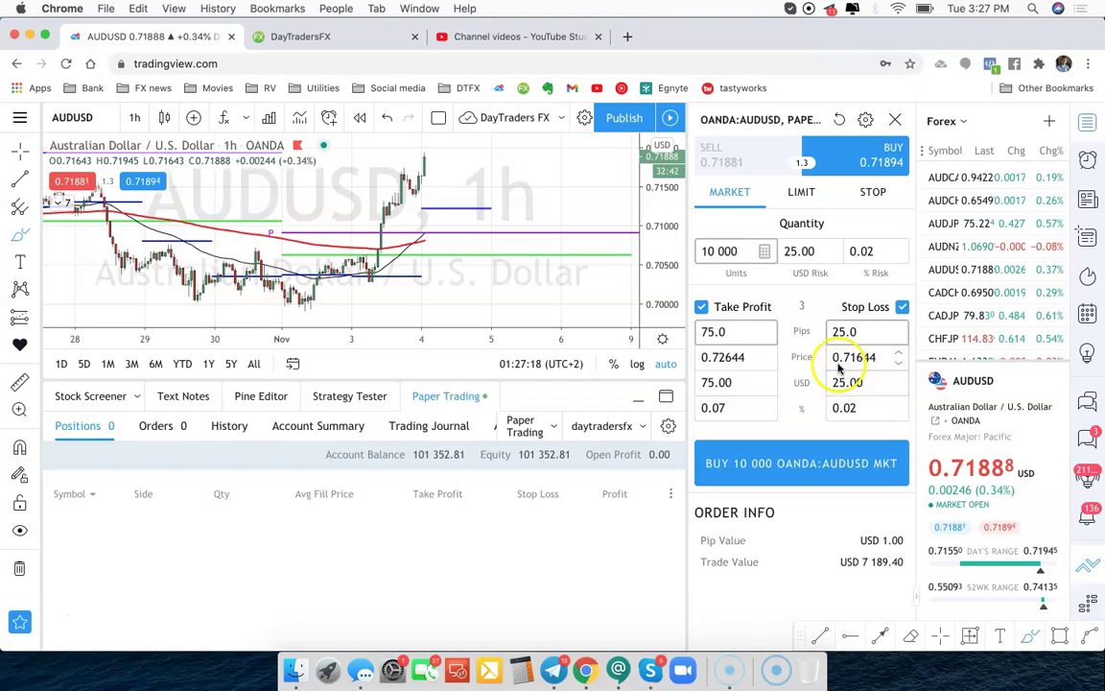
left_click(876, 357)
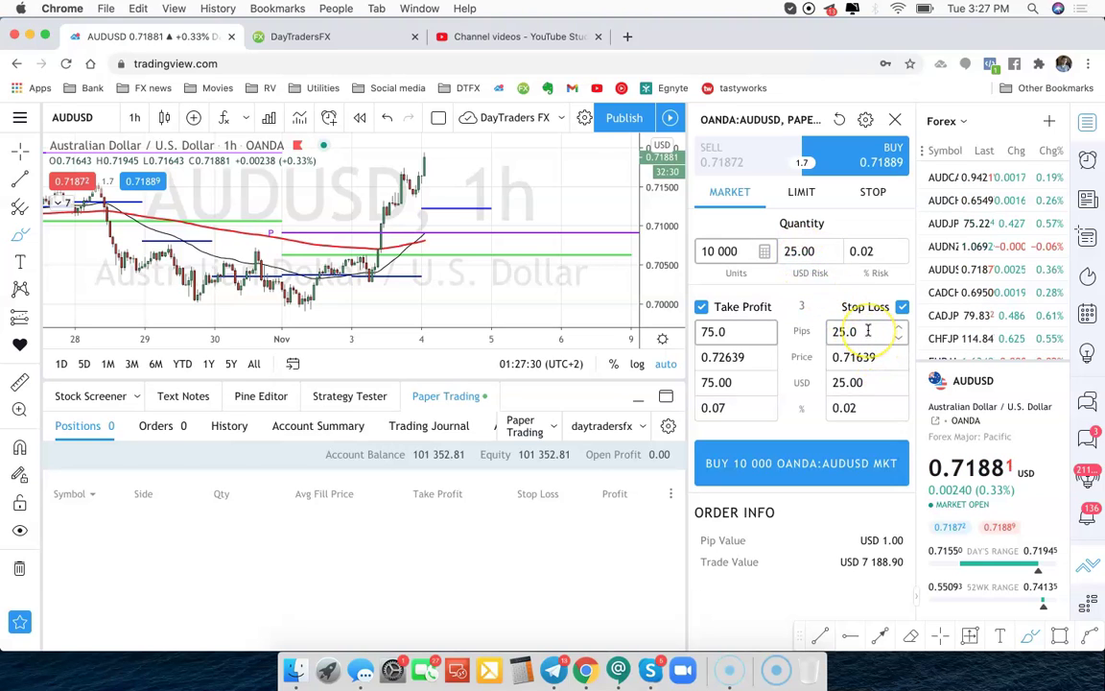
key("BackSpace")
key("BackSpace")
key("BackSpace")
key("BackSpace")
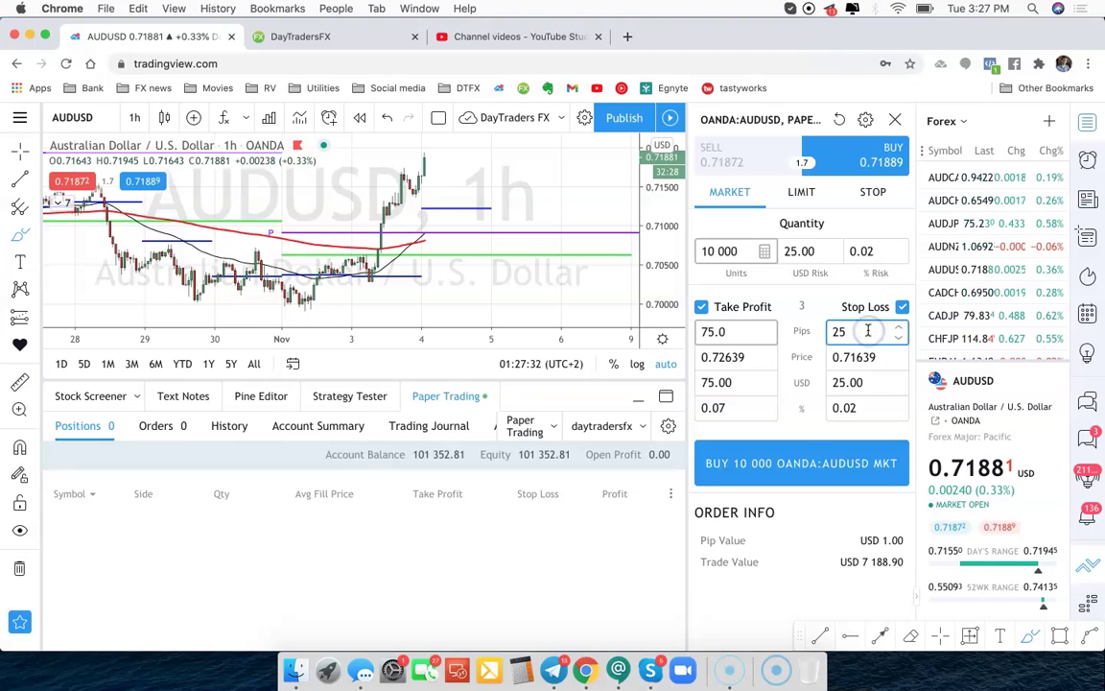
type("50")
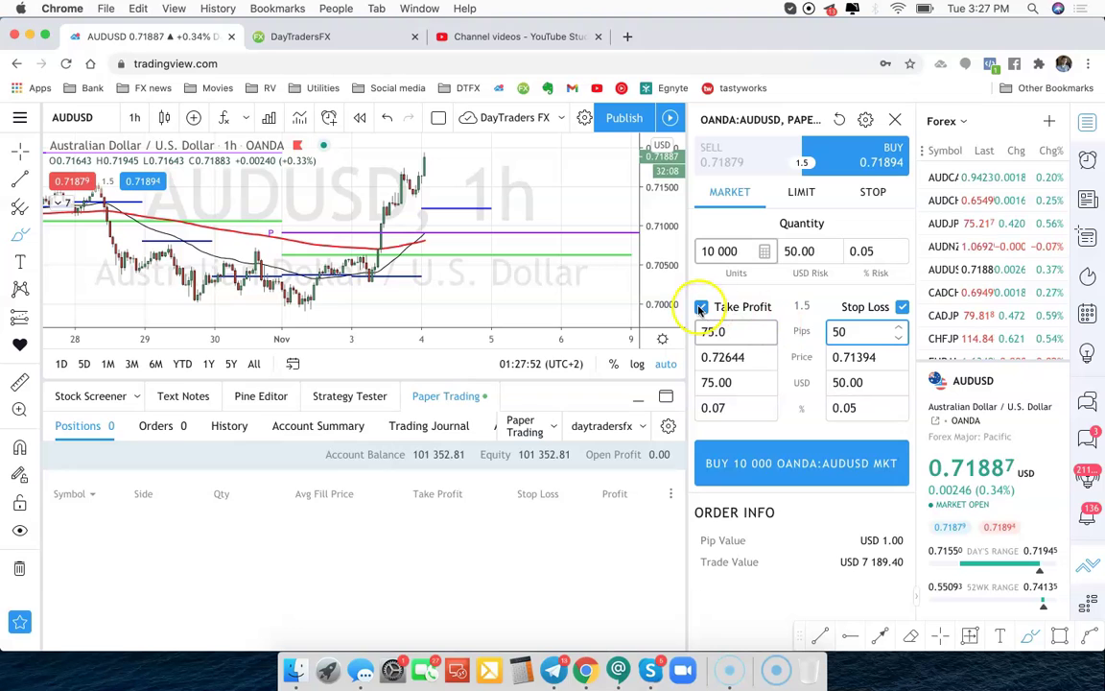
- Switch to a limit order, and brush a pullback-and-rise arrow from the latest candle with its low point circled on the chart
left_click(801, 194)
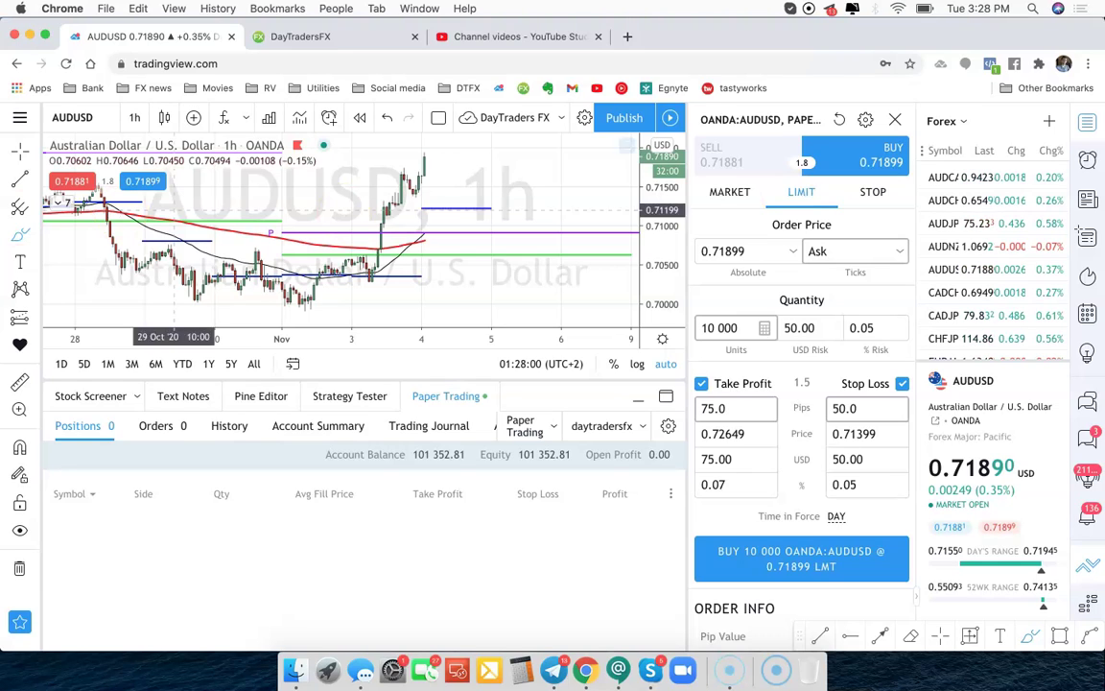
left_click(20, 233)
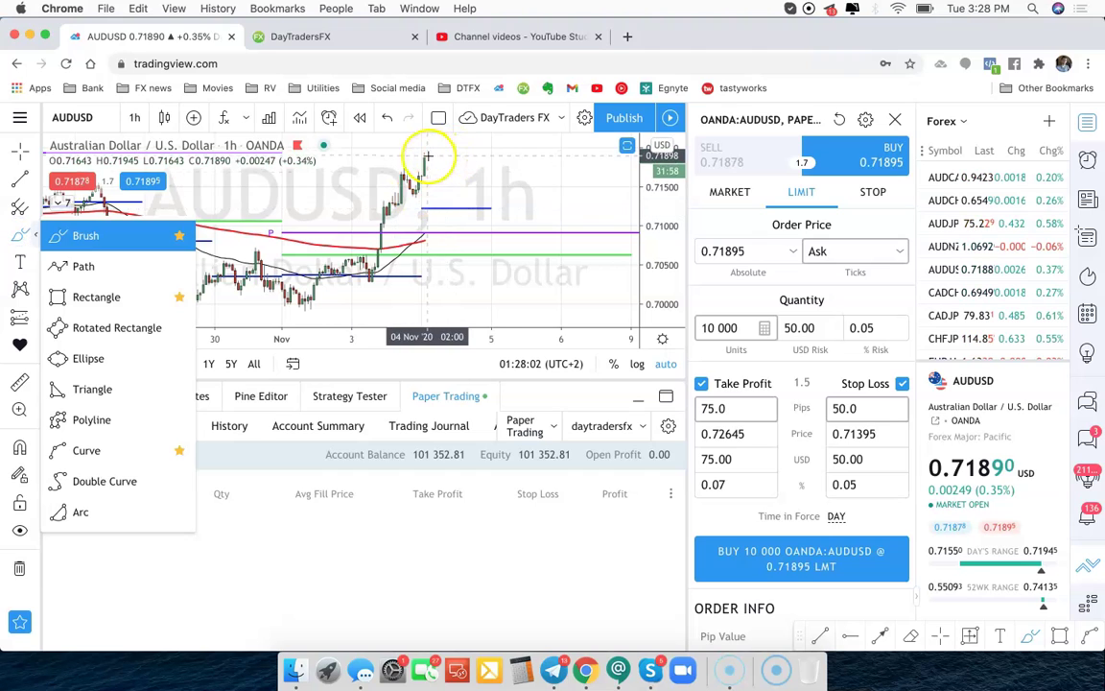
mouse_move(428, 159)
left_mouse_down()
mouse_move(480, 232)
mouse_move(528, 141)
mouse_move(493, 153)
left_mouse_up()
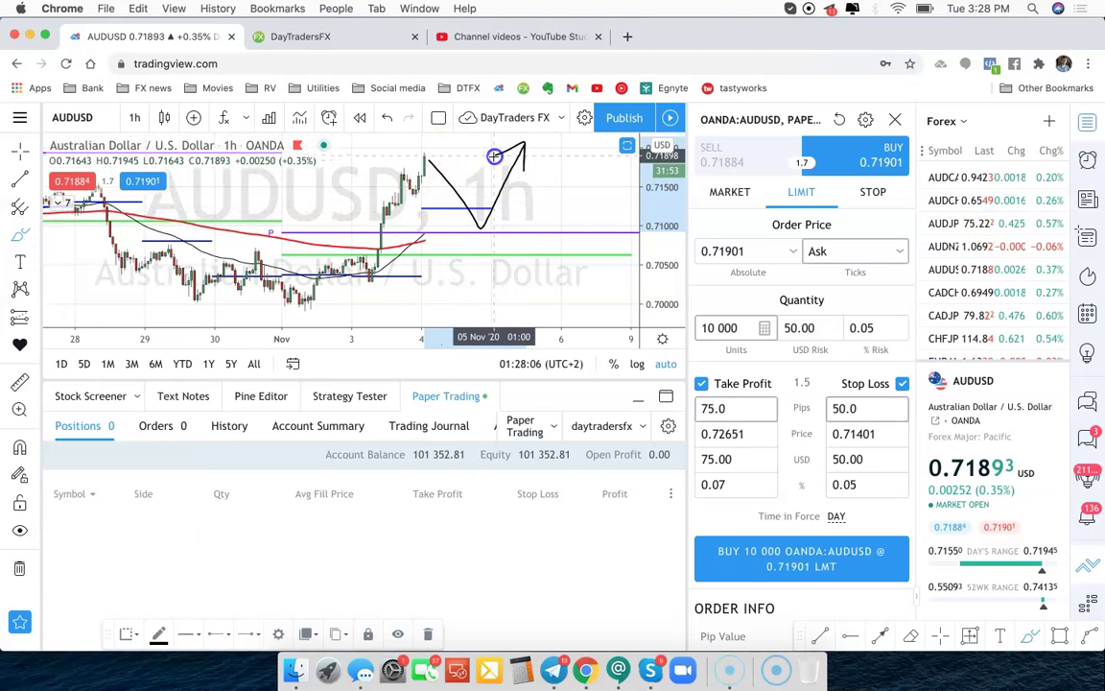
mouse_move(496, 239)
left_mouse_down()
mouse_move(479, 215)
mouse_move(500, 241)
left_mouse_up()
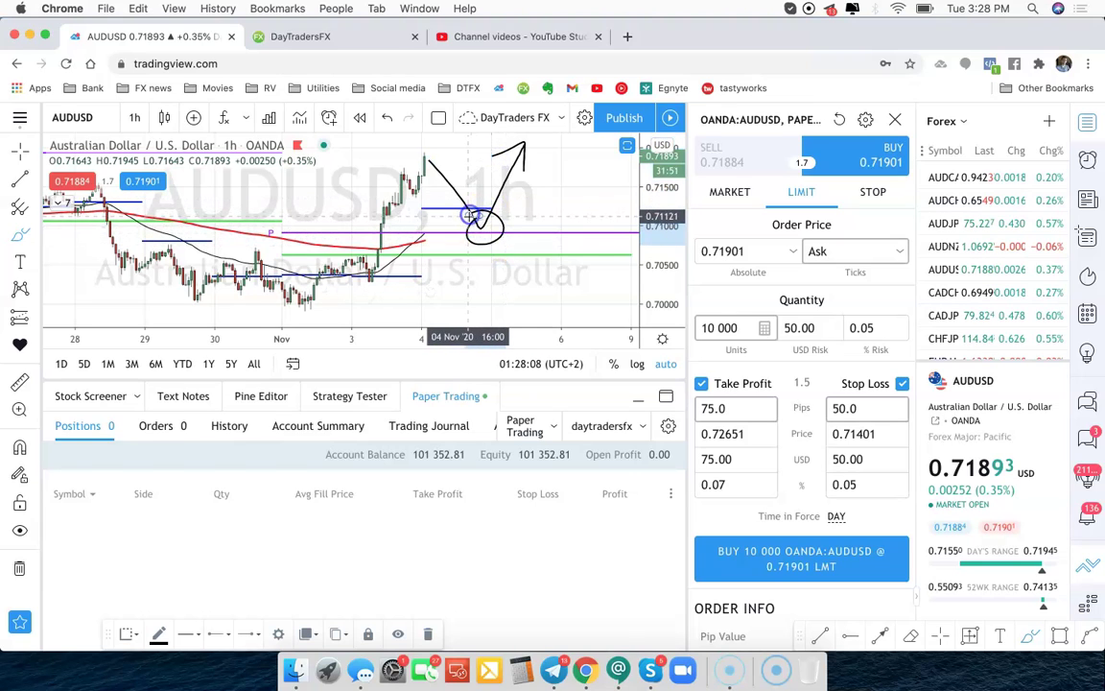
left_click(491, 229)
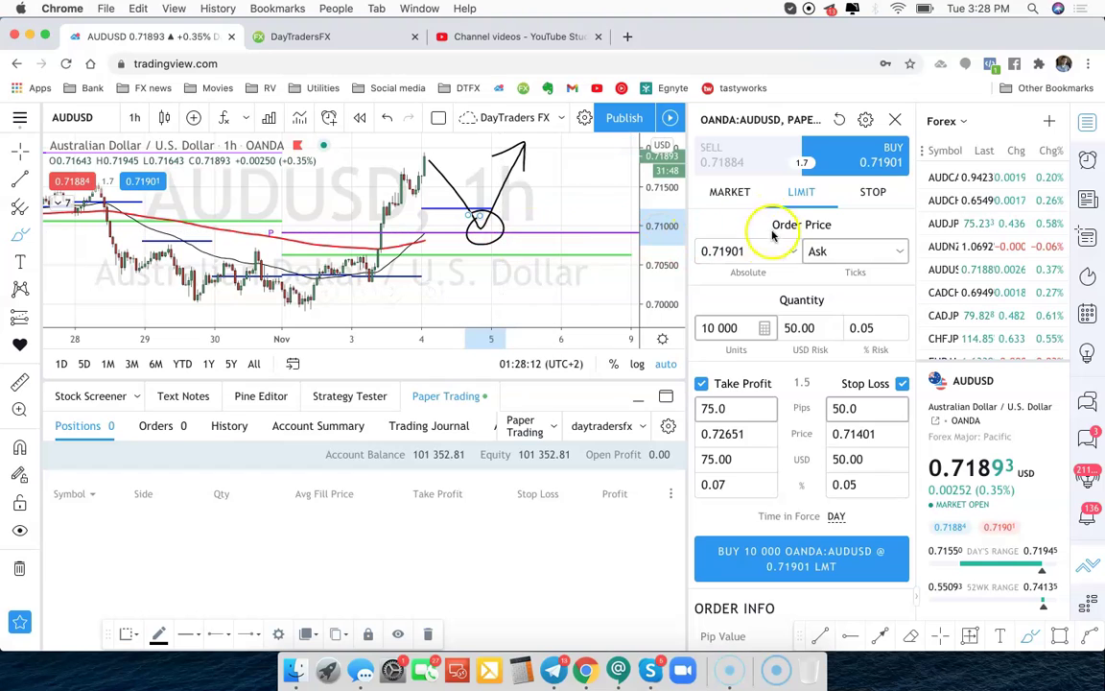
- Set the order price of the AUDUSD buy limit order to 0.7092
left_click(752, 253)
key("BackSpace")
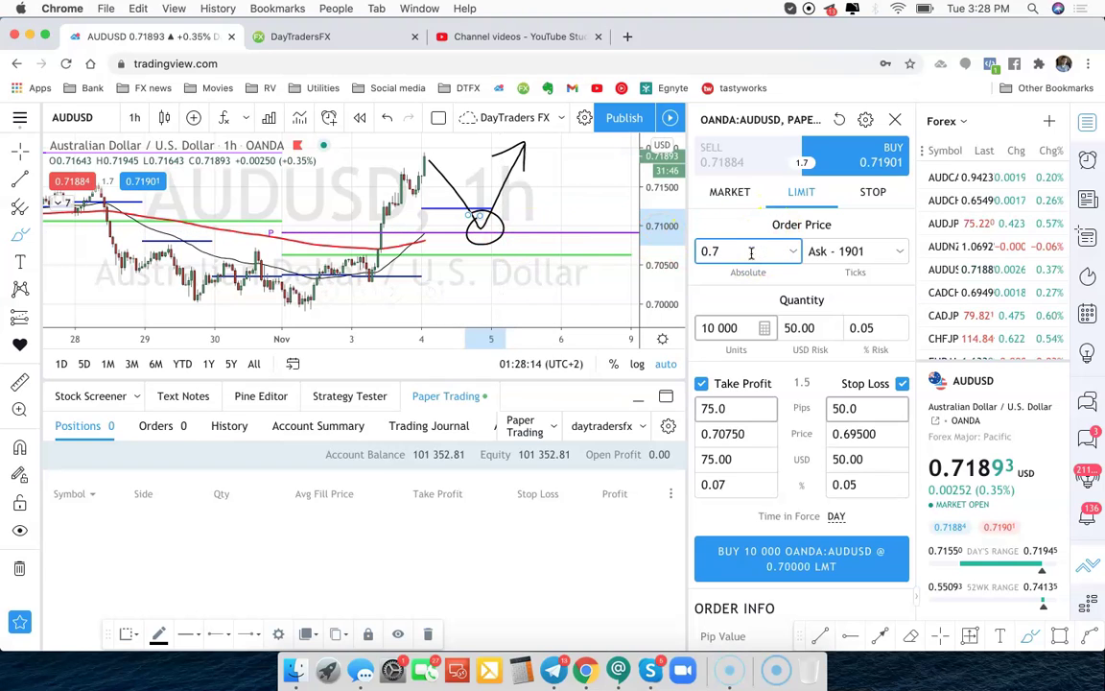
type("092")
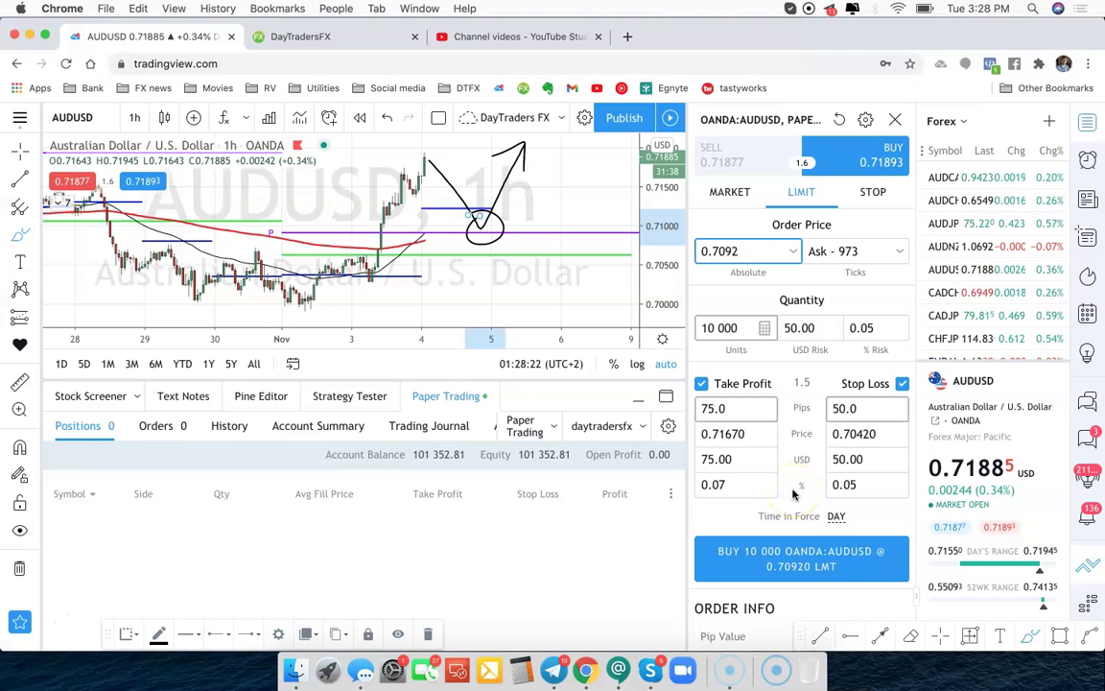
- Switch the AUDUSD buy order to a stop order, and remove the brush drawings from the chart
left_click(879, 195)
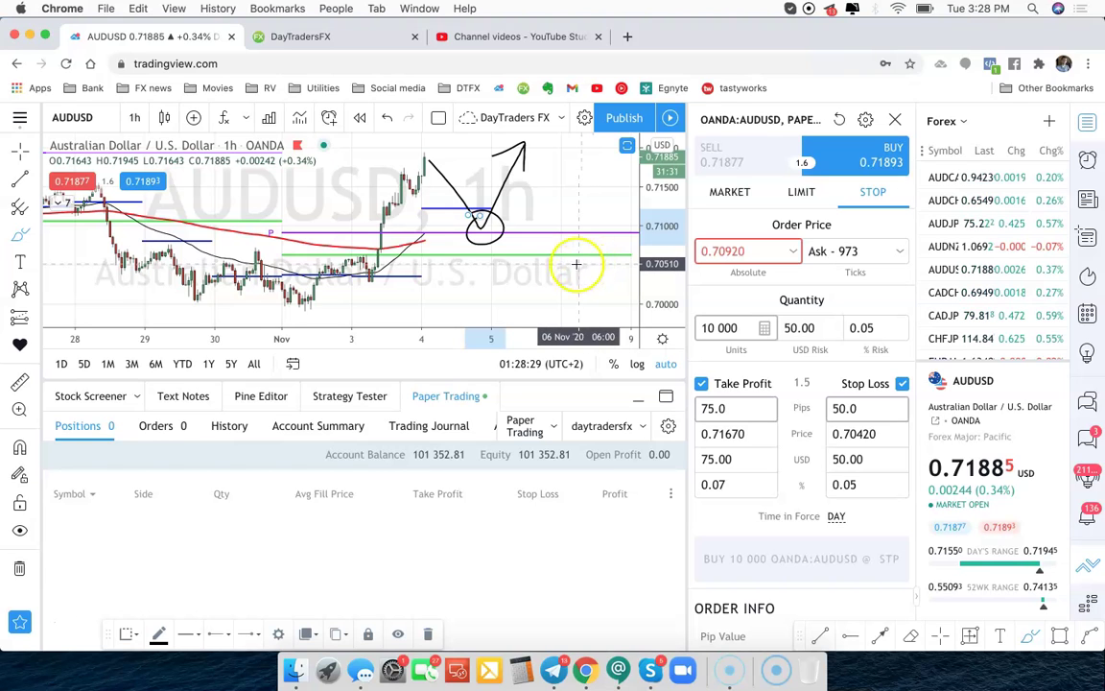
left_click_drag(666, 247, 665, 326)
left_click_drag(461, 165, 525, 210)
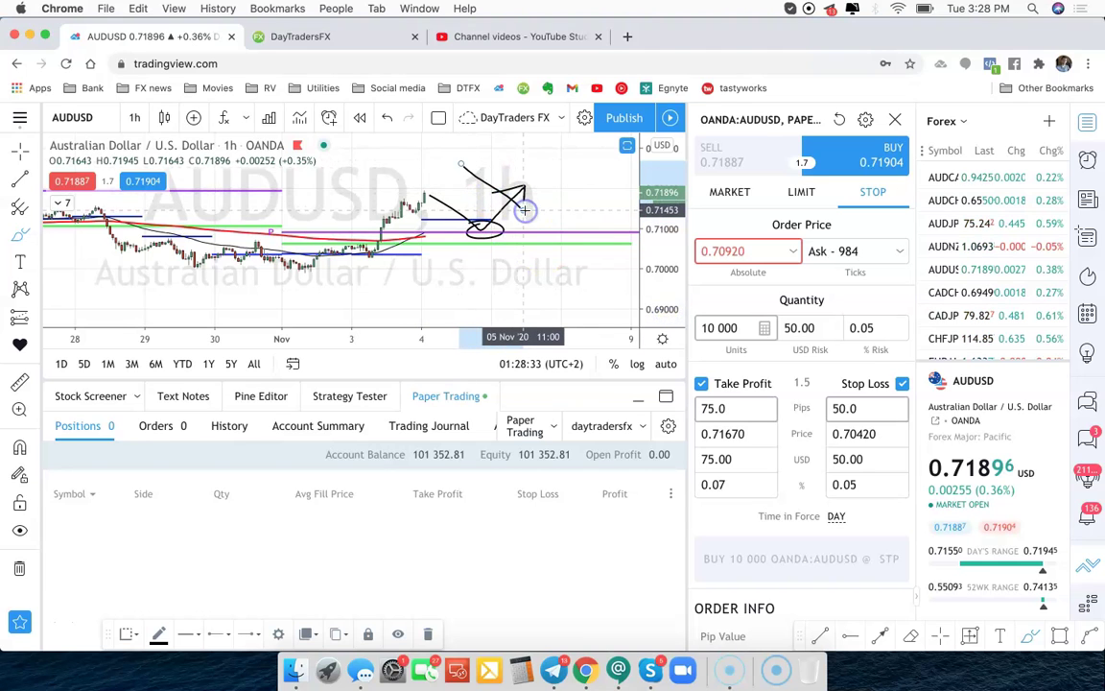
left_click(19, 568)
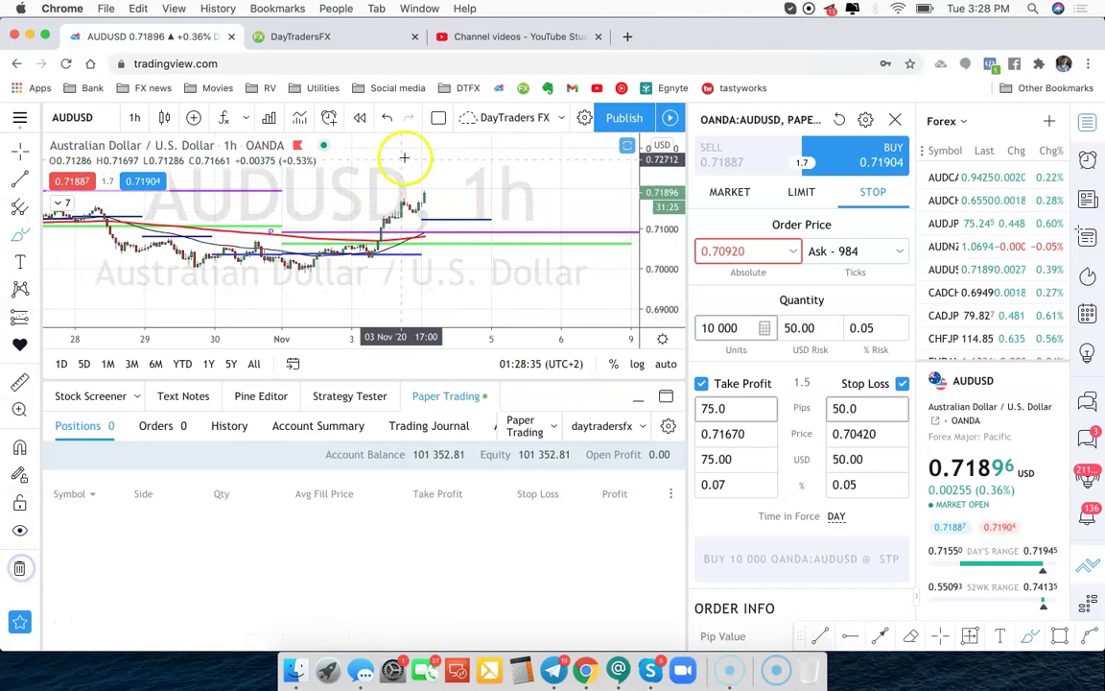
- Place a horizontal ray on the AUDUSD chart starting at 28 October at about 0.7168
left_click(434, 231)
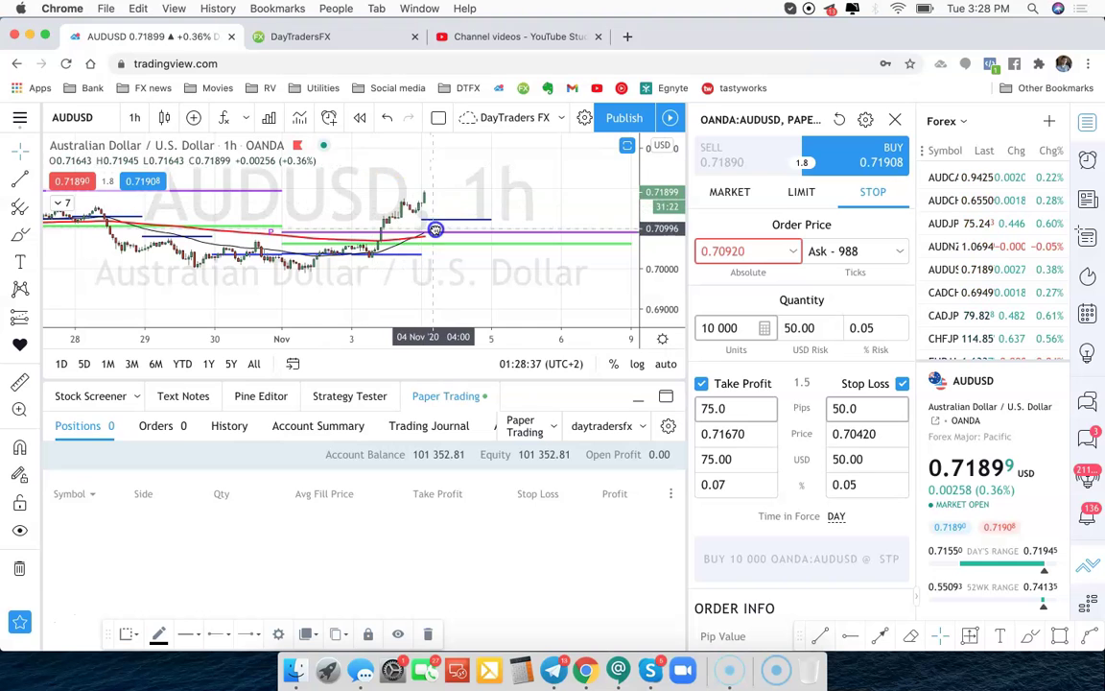
left_click_drag(450, 254, 526, 274)
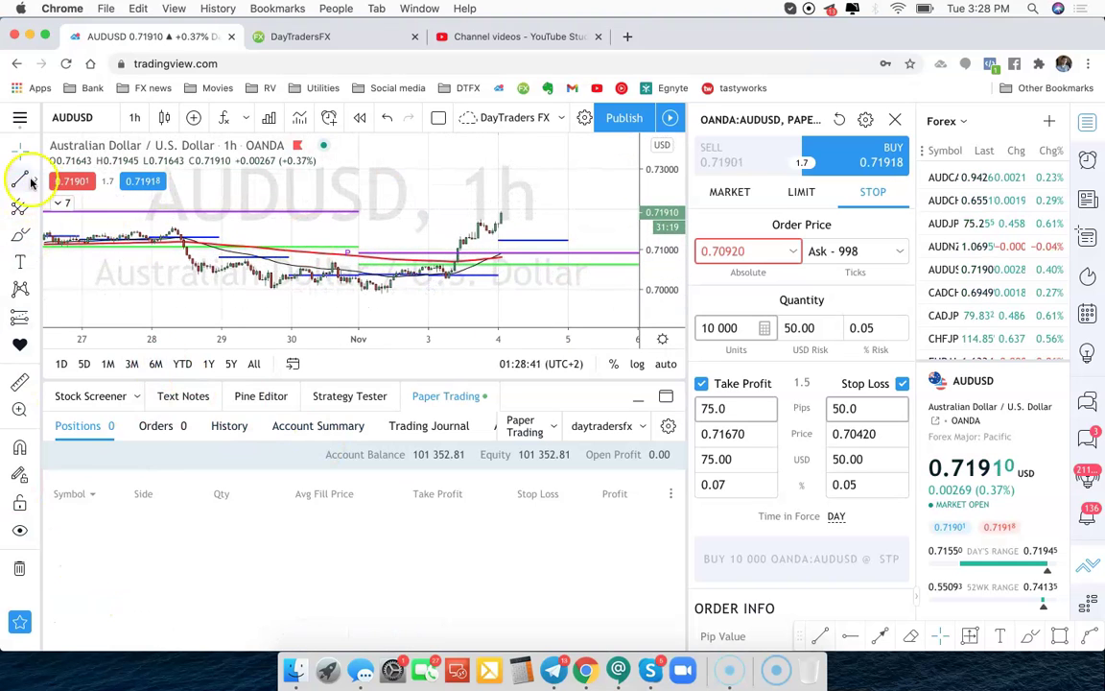
left_click(35, 174)
left_click(106, 333)
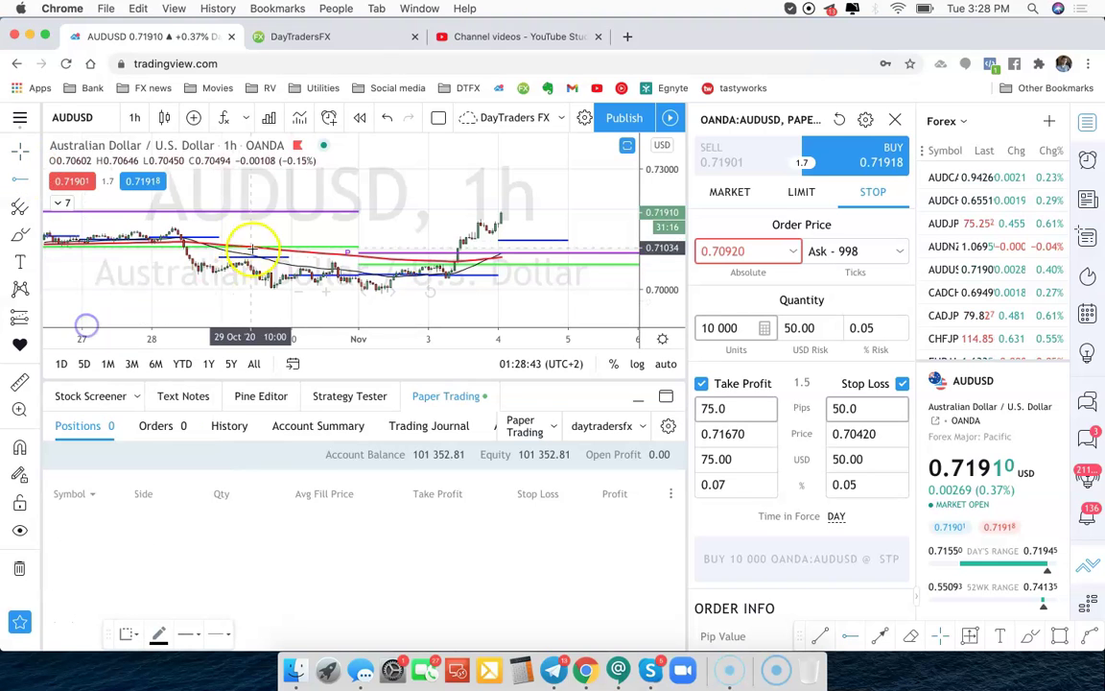
left_click(152, 223)
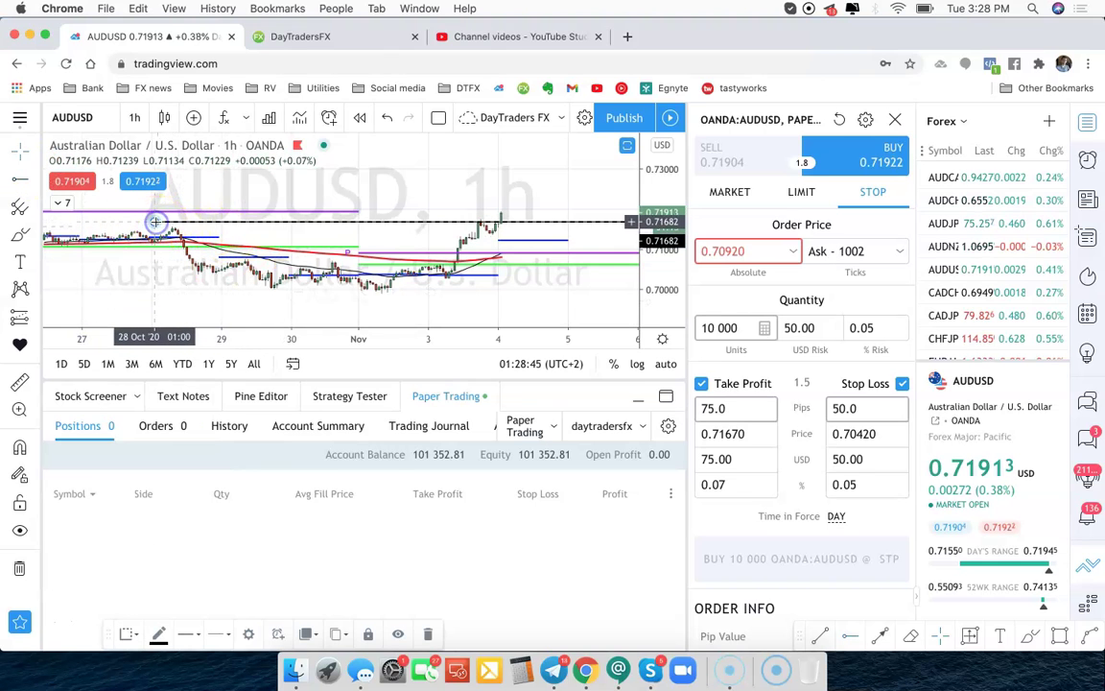
- Extend the horizontal ray back to start at 20 October and lower it to about 0.7155
left_click_drag(151, 222, 54, 226)
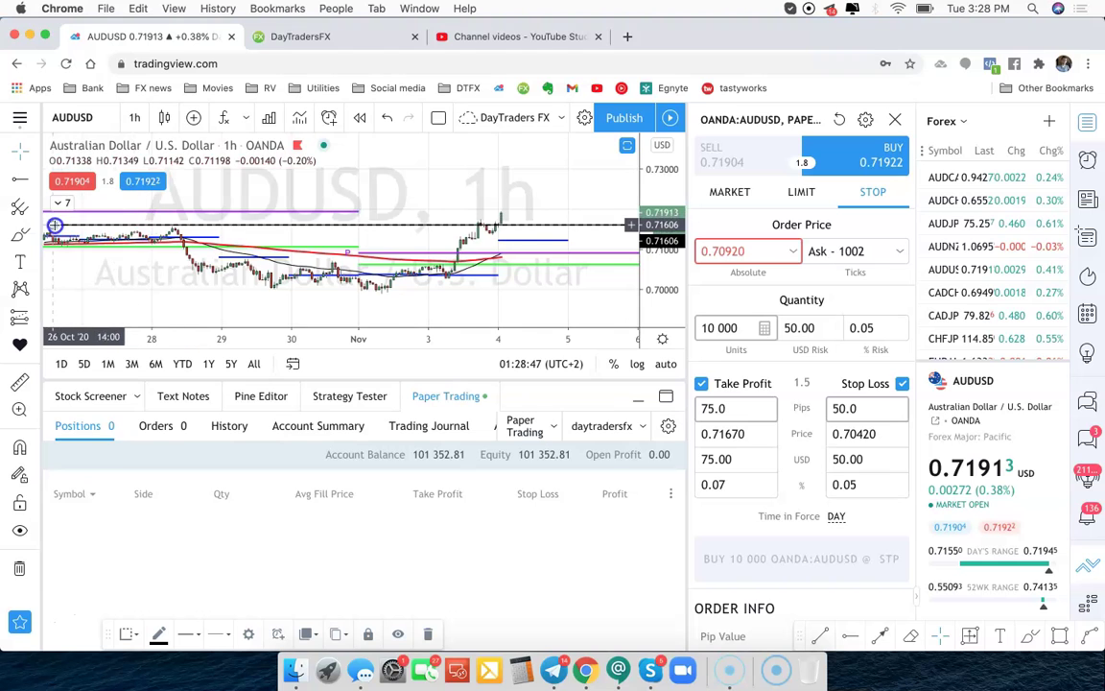
scroll(58, 225, "down", 3)
scroll(58, 225, "down", 2)
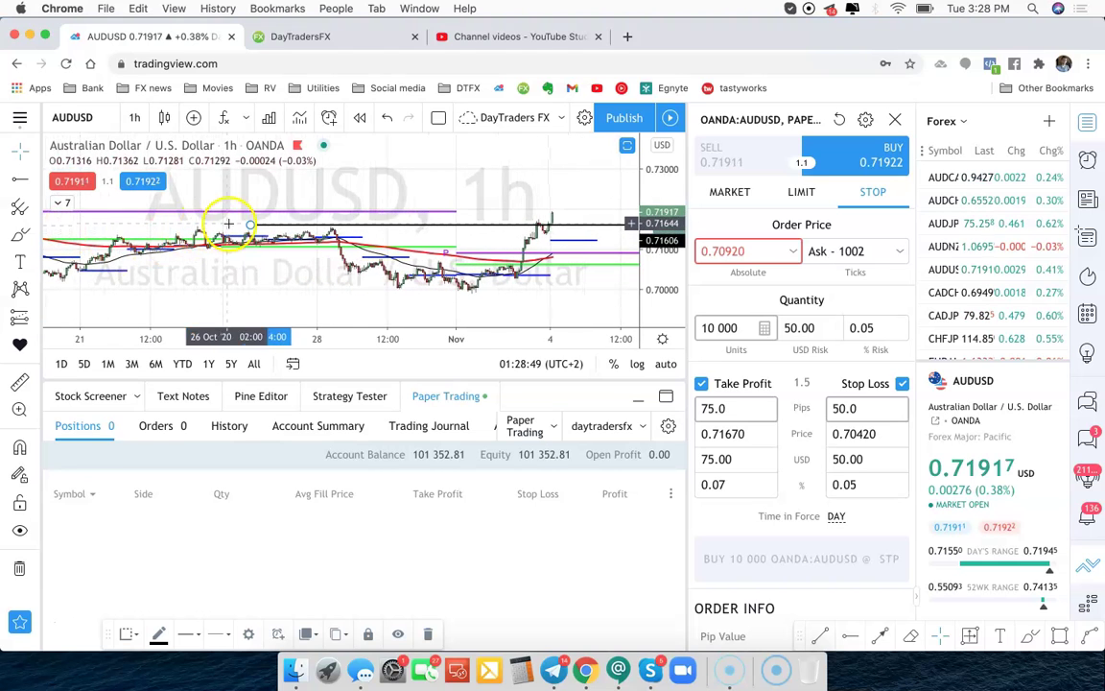
left_click_drag(246, 226, 71, 227)
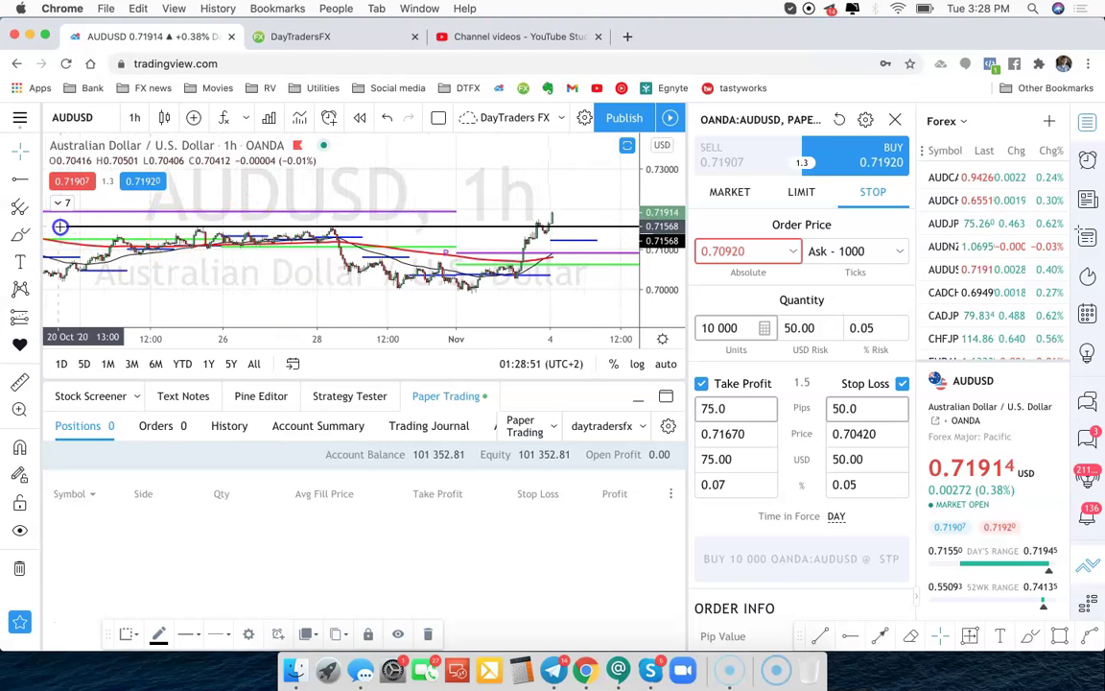
left_click_drag(197, 226, 185, 224)
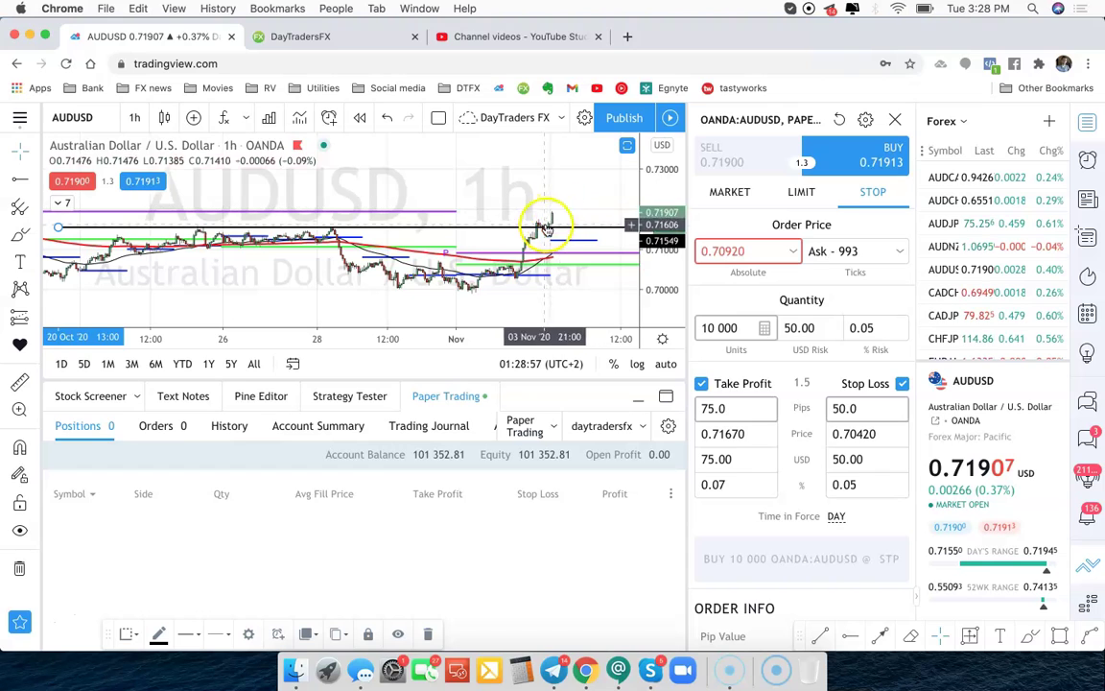
- Set the order price of the AUDUSD buy stop order to 0.7200, and deselect the horizontal ray
mouse_move(741, 252)
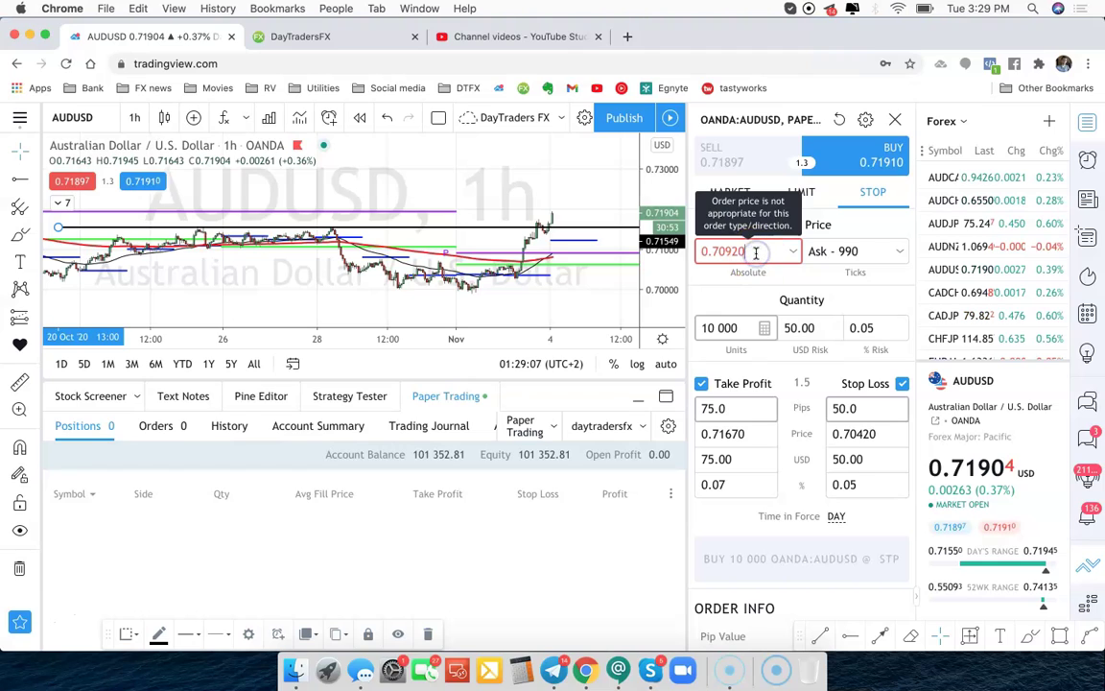
type("2")
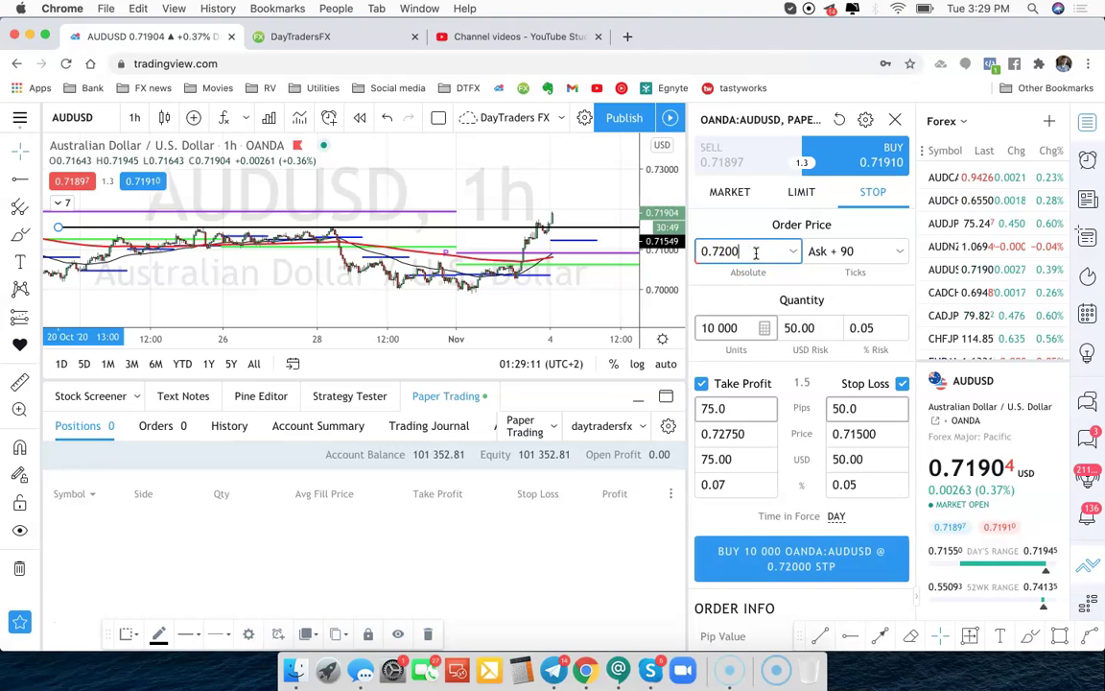
left_click(594, 314)
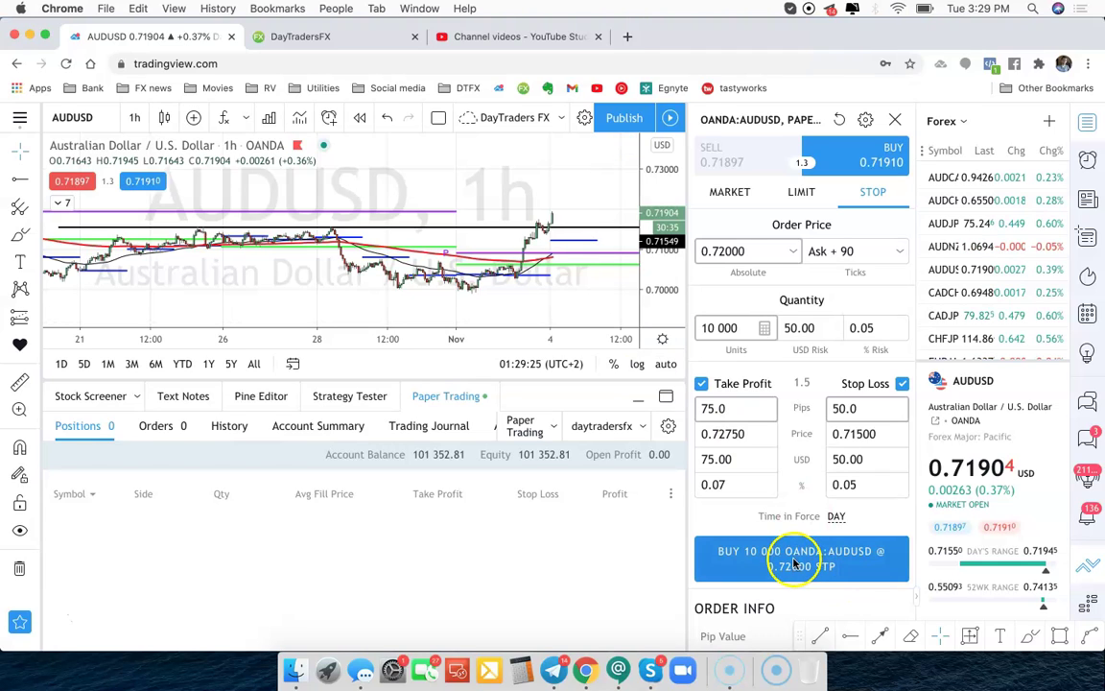
- Submit the AUDUSD buy as a market order for 10 000 units with a 75-pip take profit and 50-pip stop loss, and close the order form
left_click(727, 192)
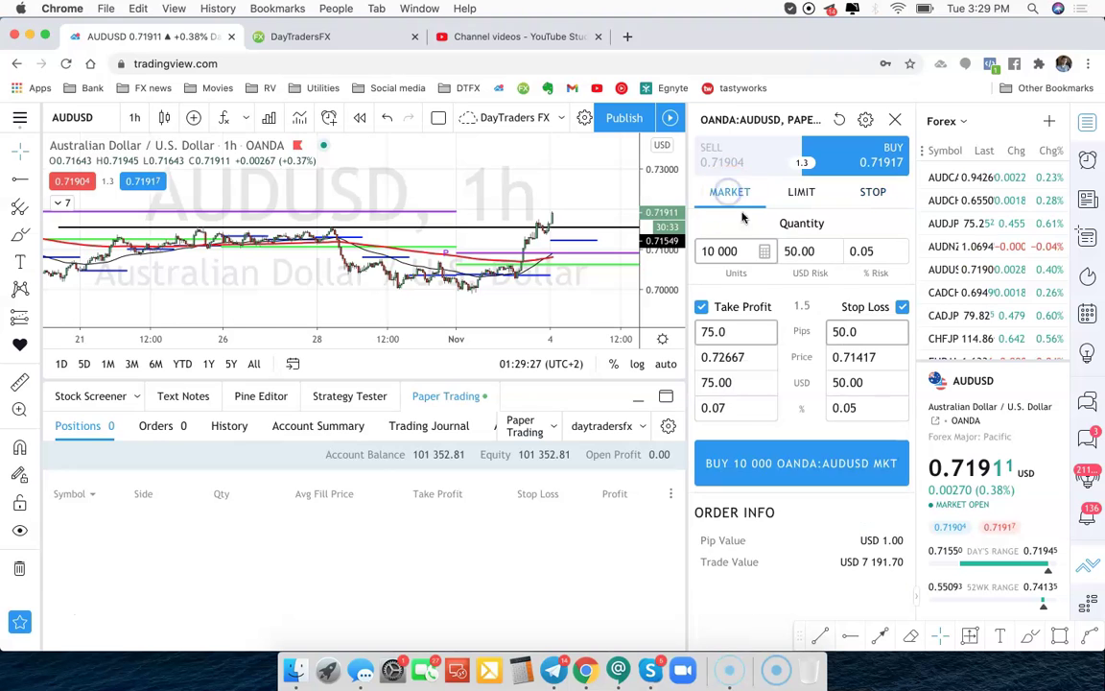
left_click(804, 464)
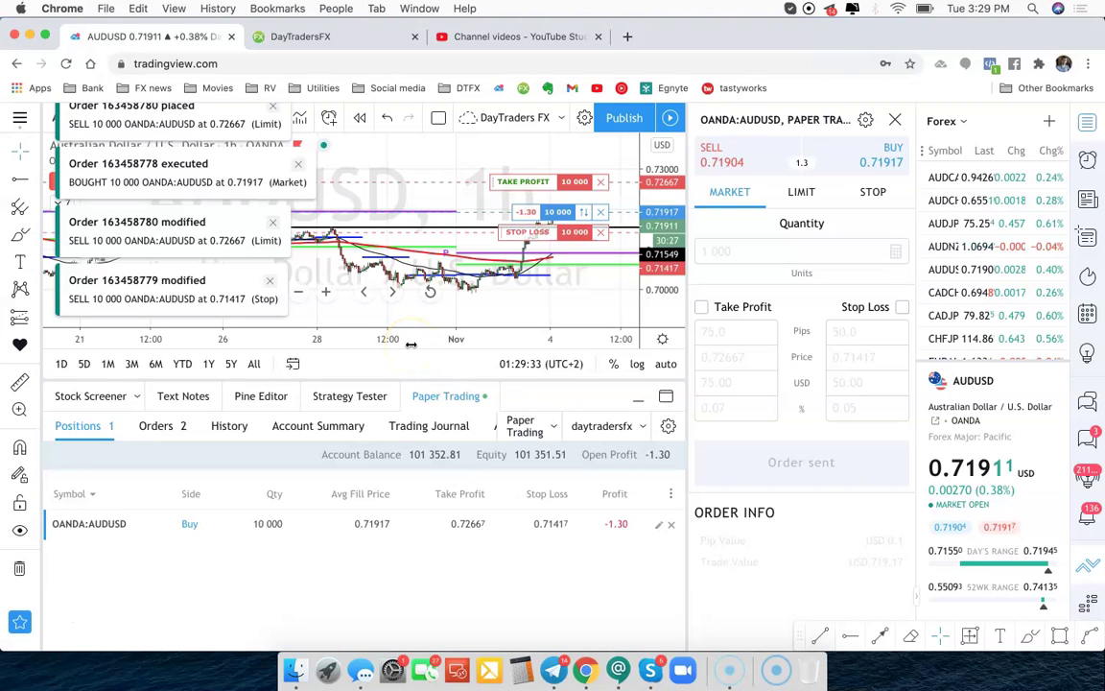
left_click(895, 121)
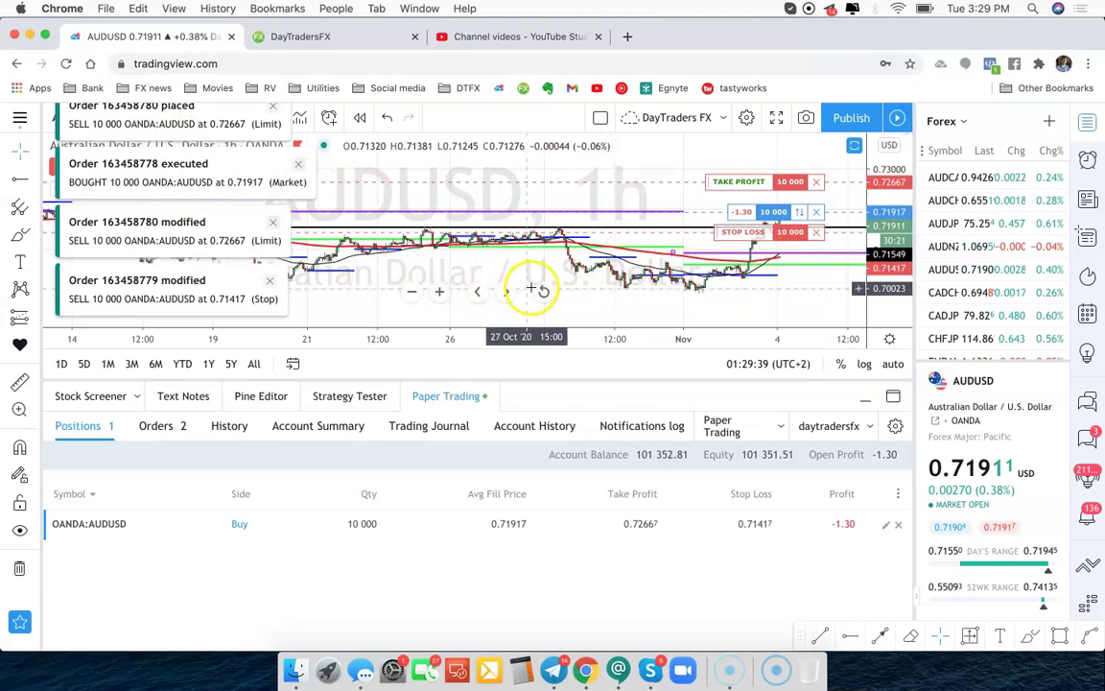
- Reset the AUDUSD chart view and rescale its prices to examine the open position's entry, take profit and stop loss levels
left_click(542, 291)
scroll(783, 266, "right", 3)
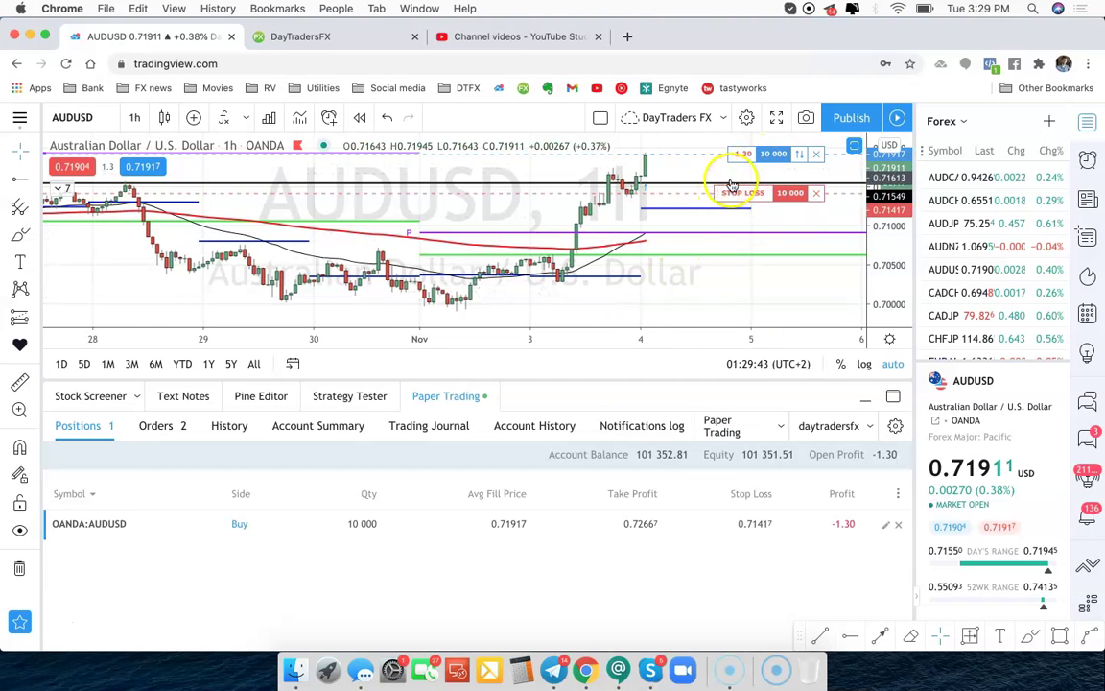
mouse_move(869, 247)
left_mouse_down()
mouse_move(884, 338)
mouse_move(875, 252)
left_mouse_up()
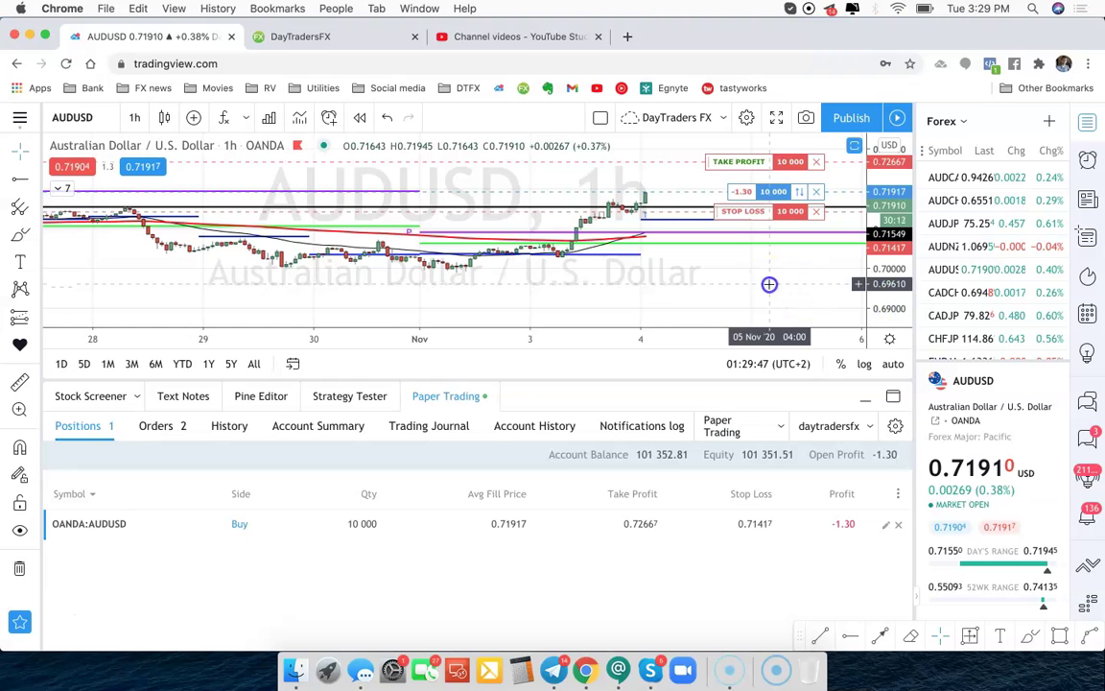
left_click_drag(770, 289, 770, 329)
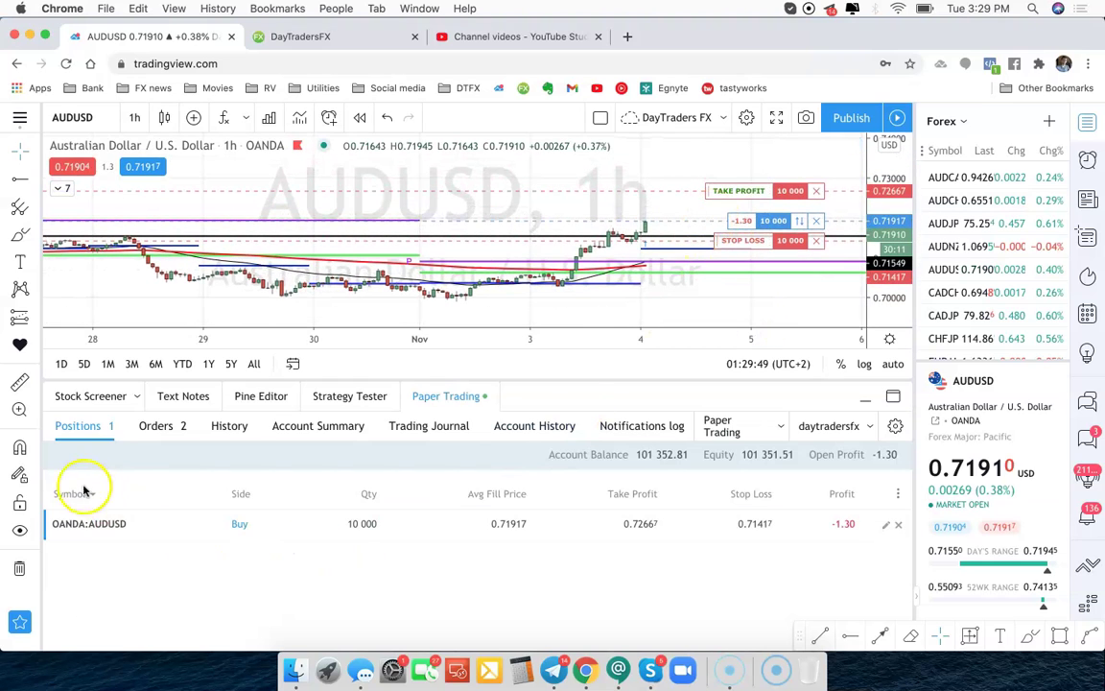